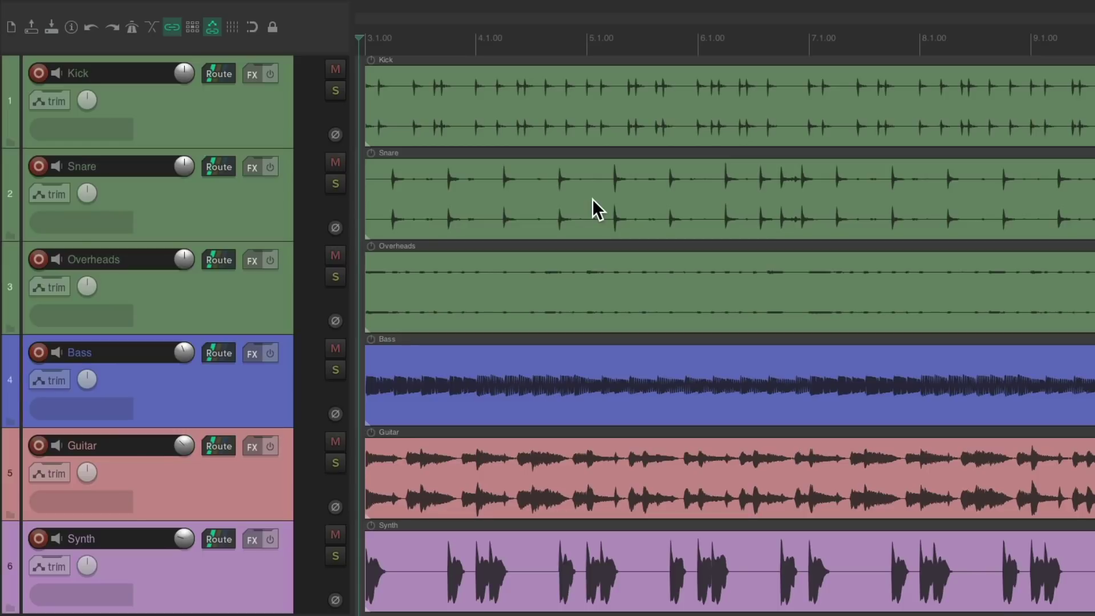
- Play the session briefly, then show the master track above Kick in the track list
key(space)
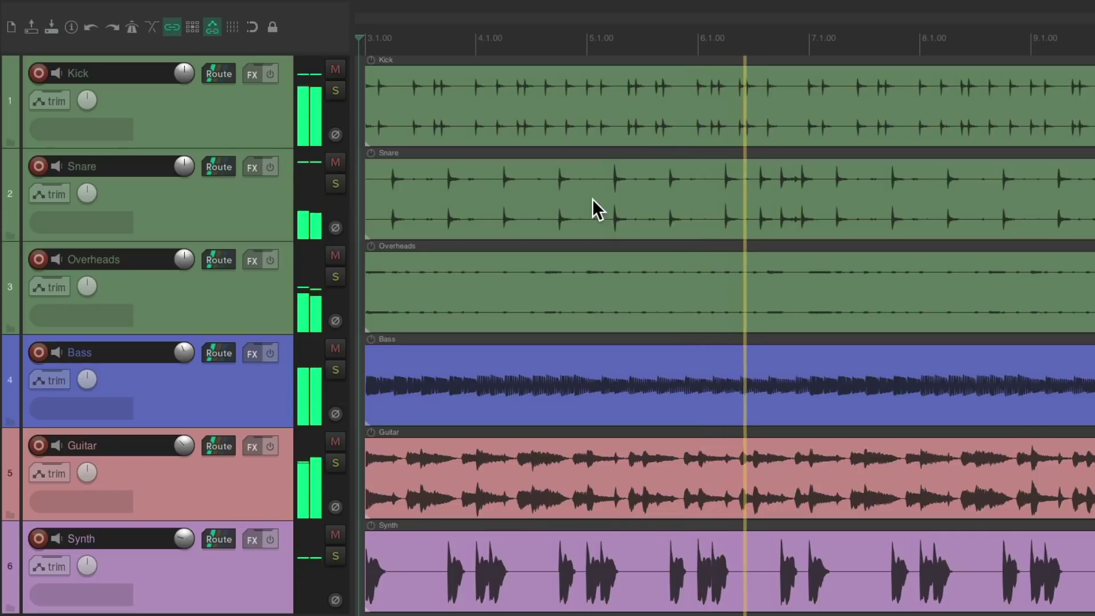
key(space)
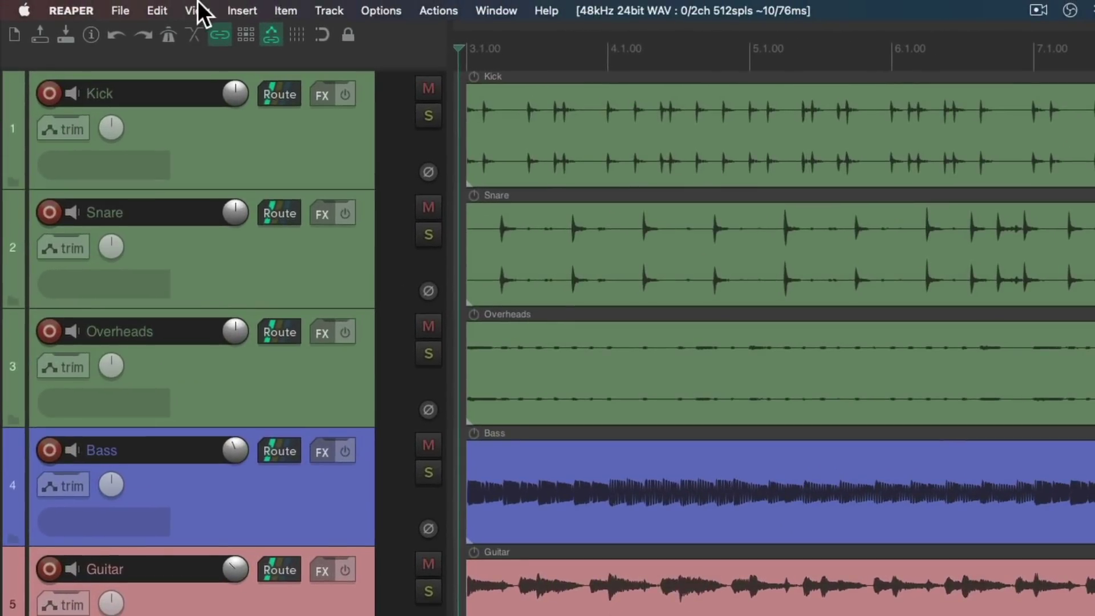
click(196, 8)
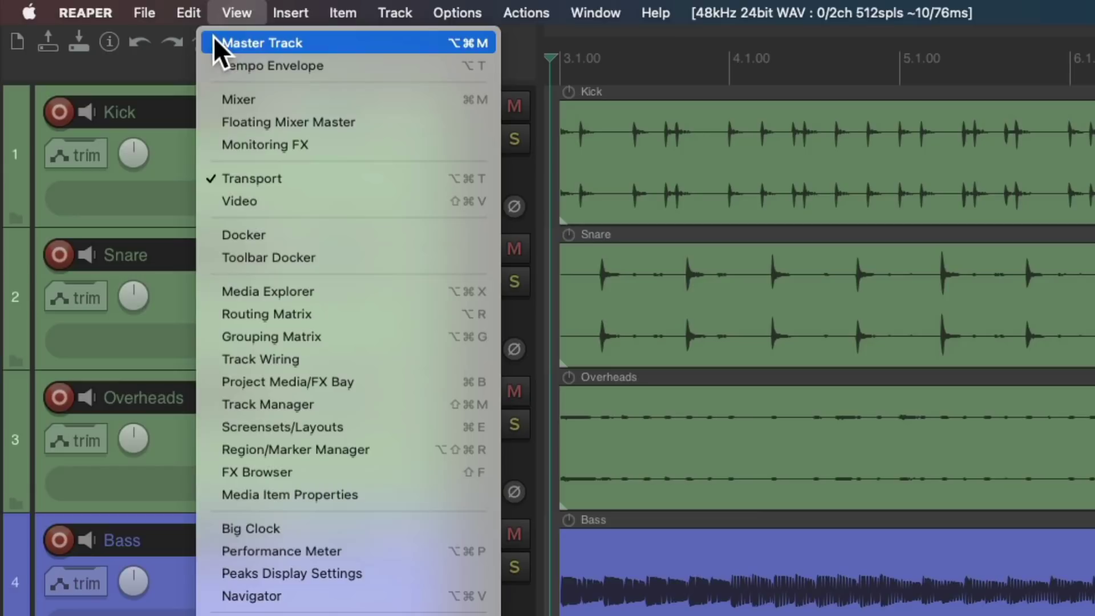
click(212, 39)
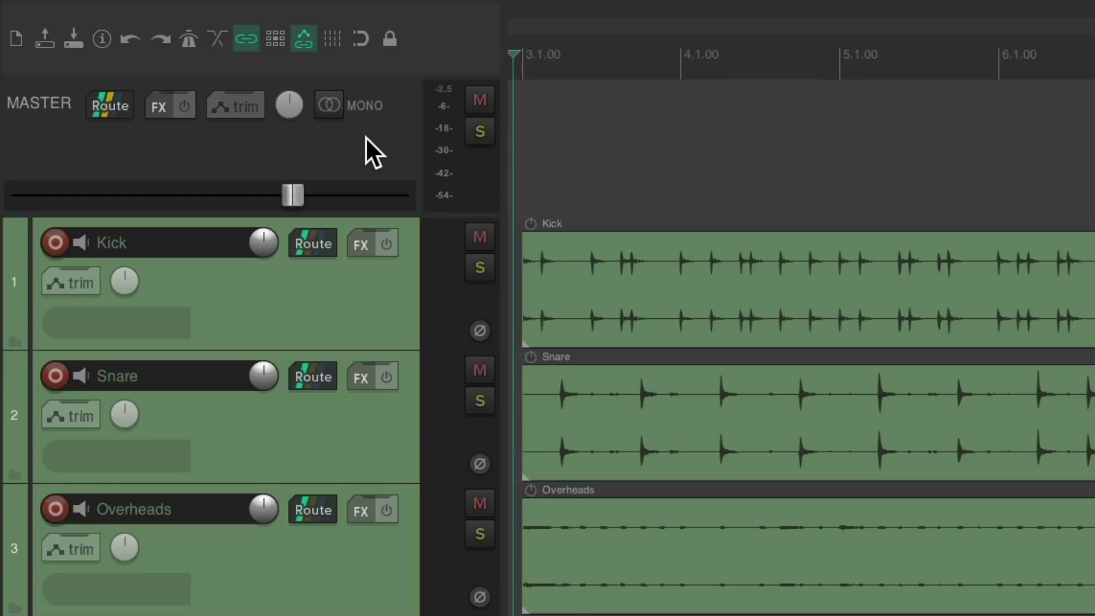
- Add ReaComp to the master track from Favorites and lower its threshold to -15.2 dB
click(159, 105)
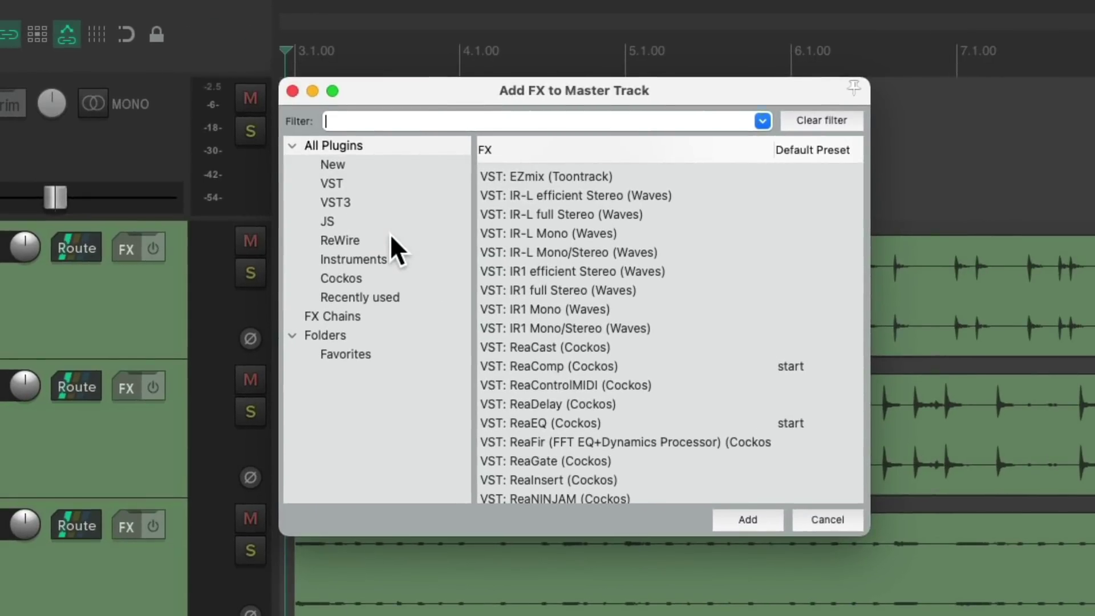
click(293, 91)
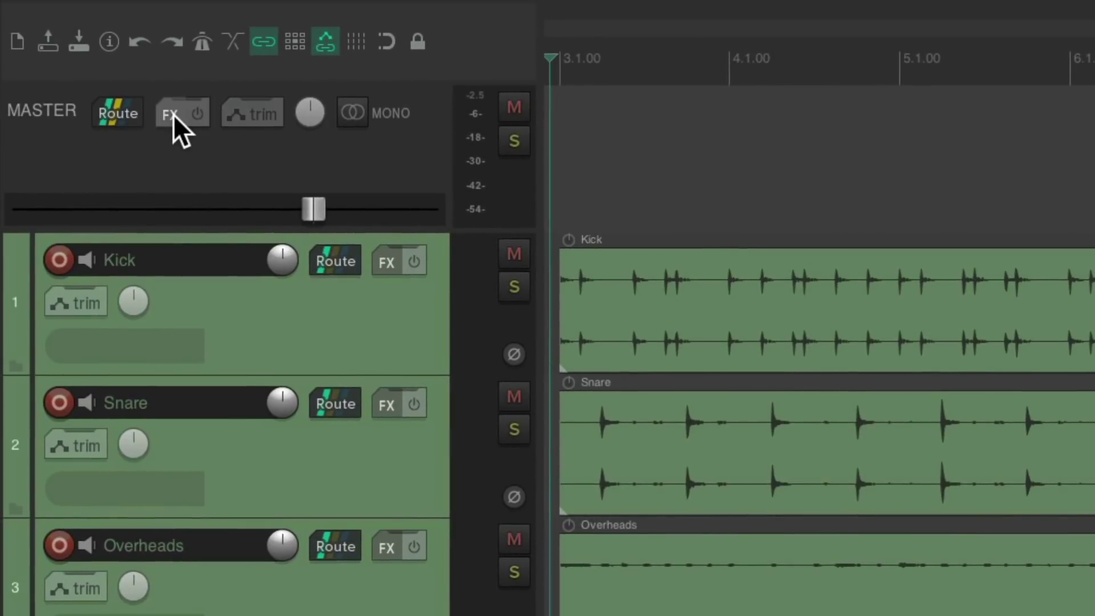
right_click(174, 114)
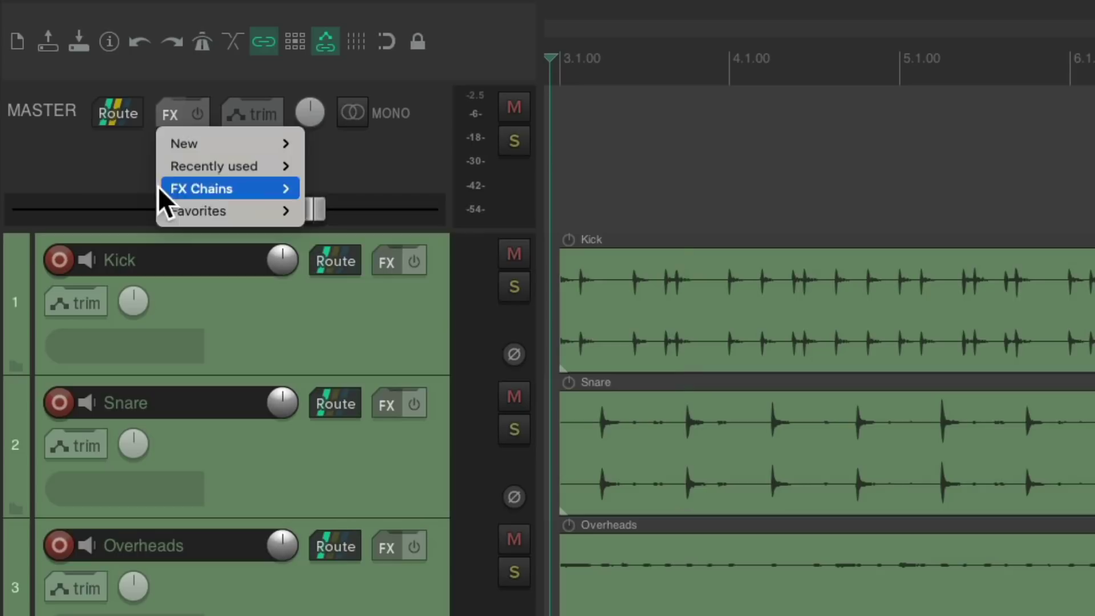
mouse_move(160, 206)
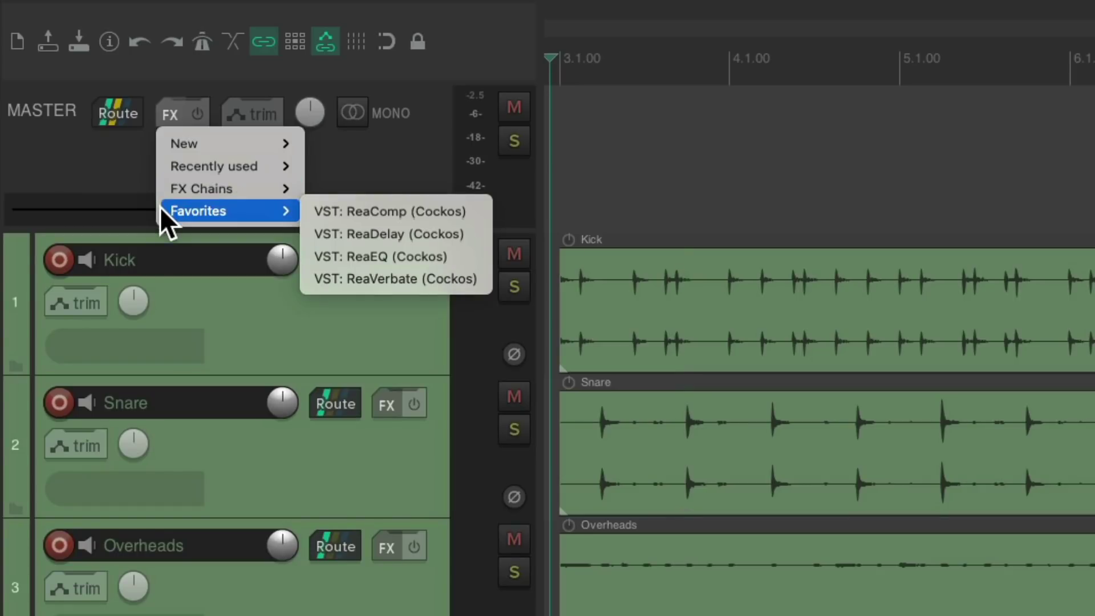
click(308, 211)
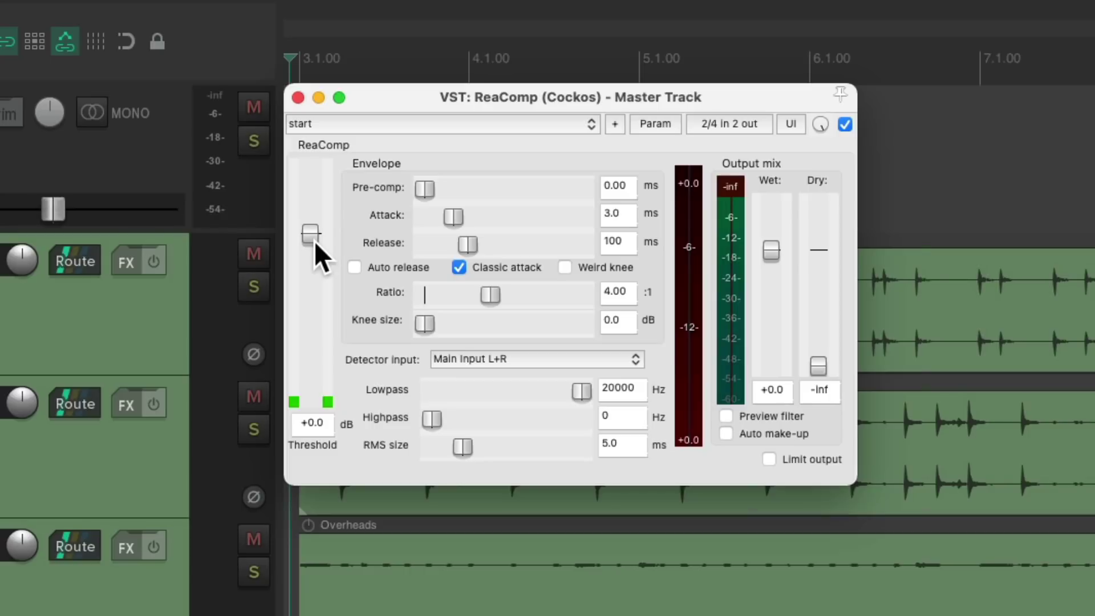
key(space)
drag(314, 241, 316, 306)
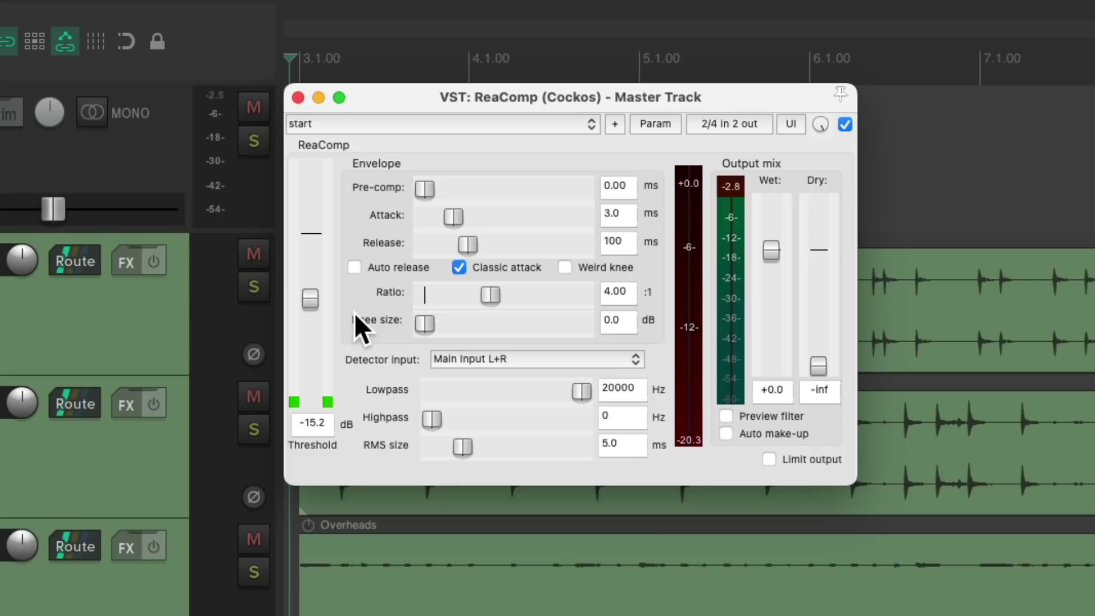
- Add ReaEQ to the master, lifting the low shelf near 250 Hz and the high shelf +5.1 dB at 2912 Hz
click(298, 98)
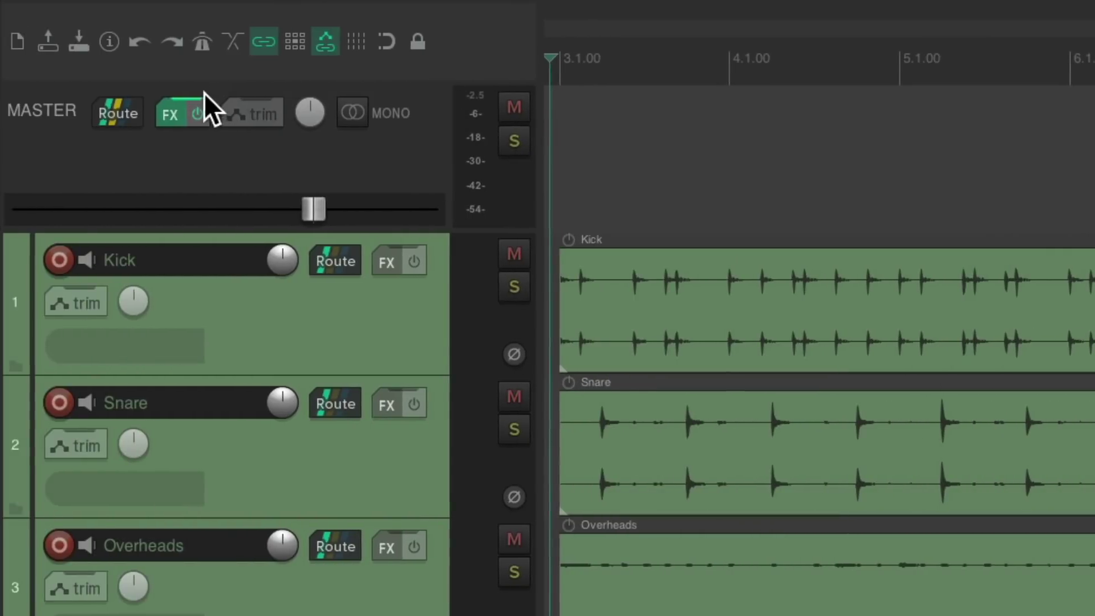
right_click(166, 111)
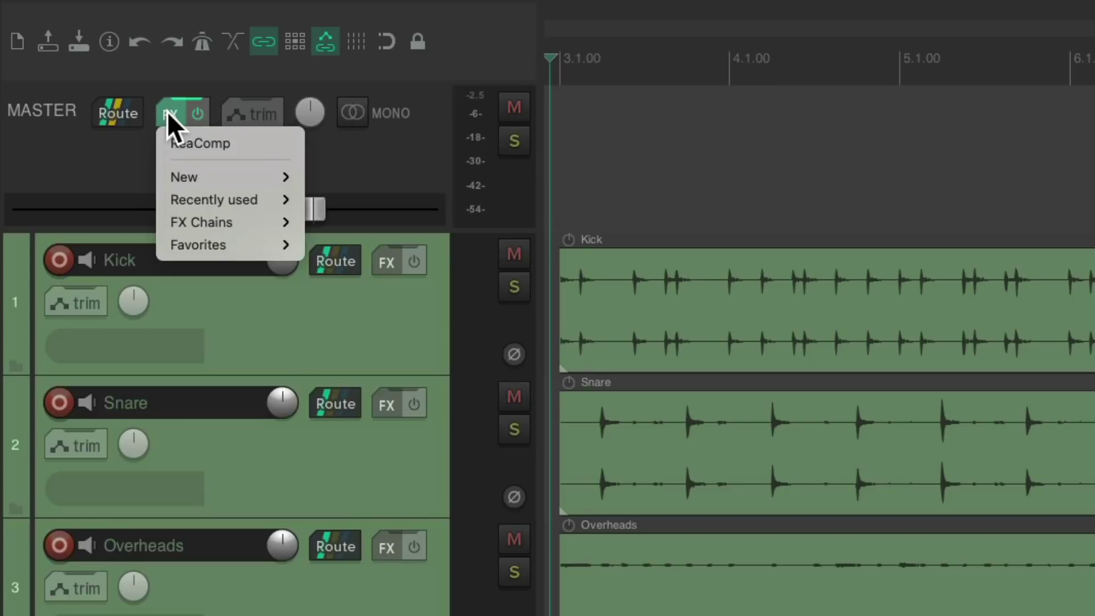
mouse_move(174, 244)
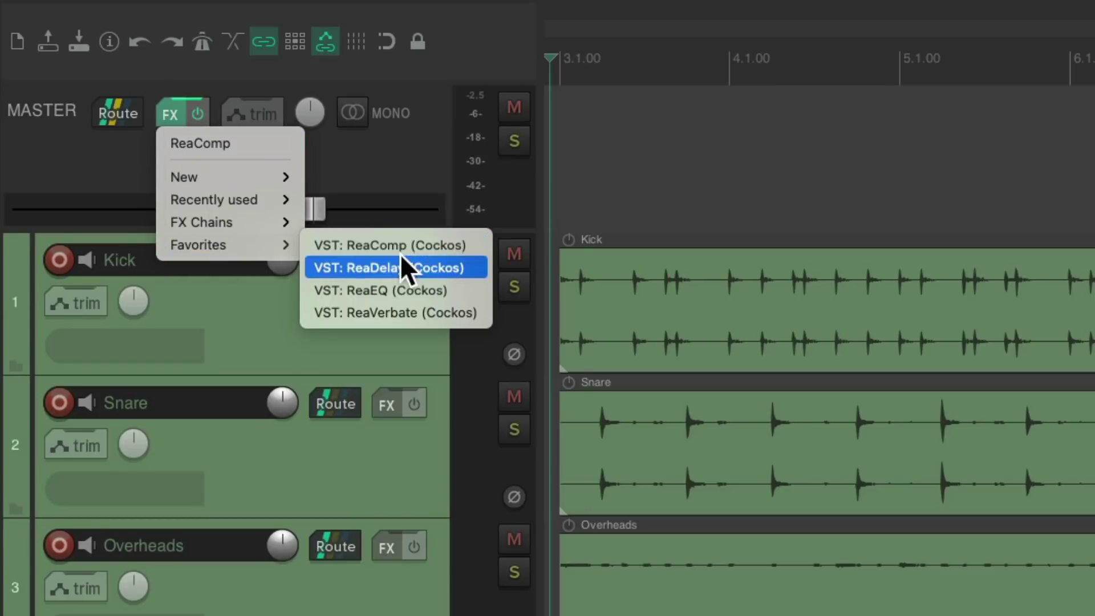
click(313, 291)
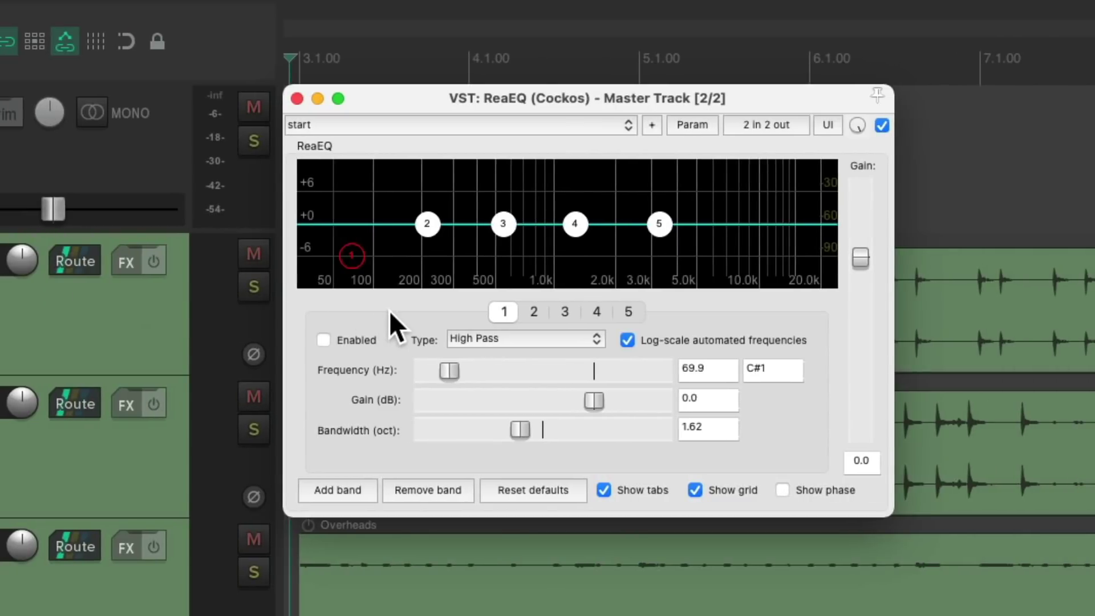
mouse_move(659, 218)
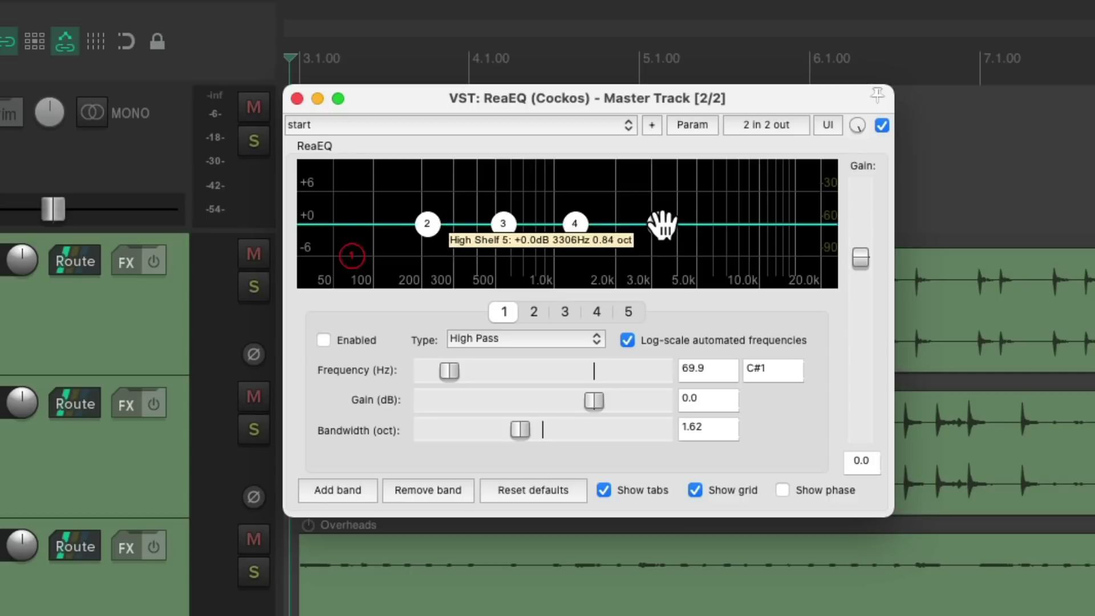
key(space)
drag(661, 223, 654, 199)
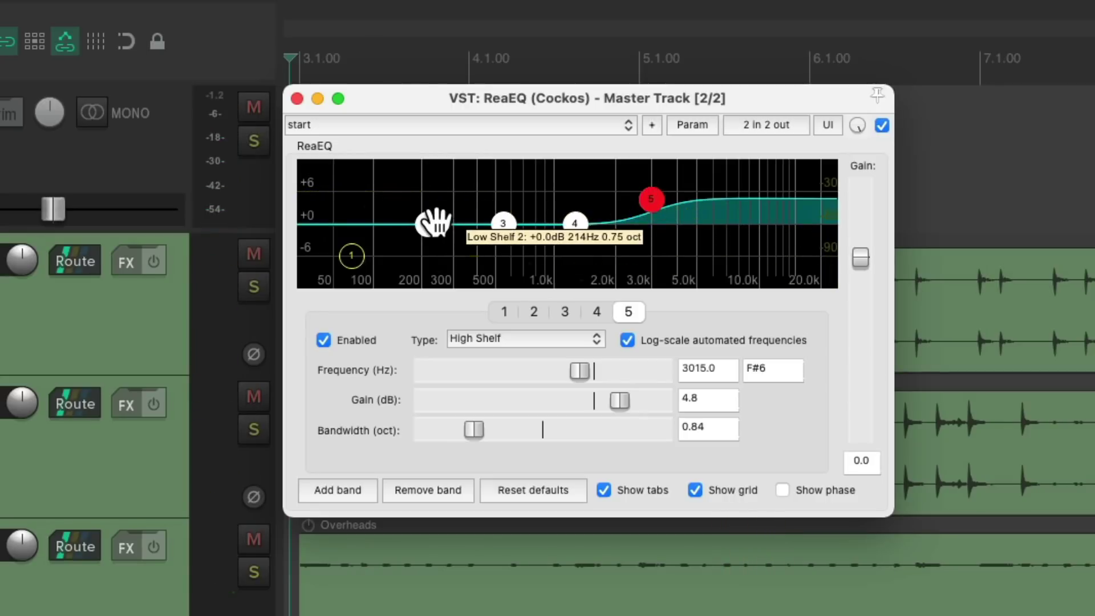
key(space)
mouse_move(435, 222)
mouse_down()
mouse_move(450, 194)
mouse_move(447, 206)
mouse_up()
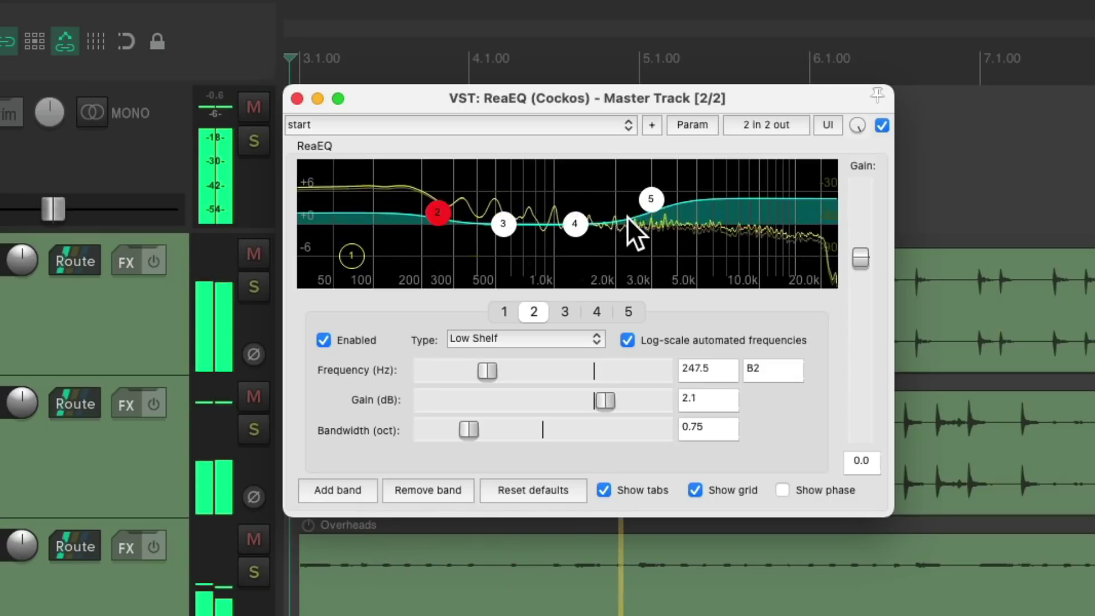
mouse_move(646, 201)
mouse_down()
mouse_move(643, 219)
mouse_move(643, 197)
mouse_up()
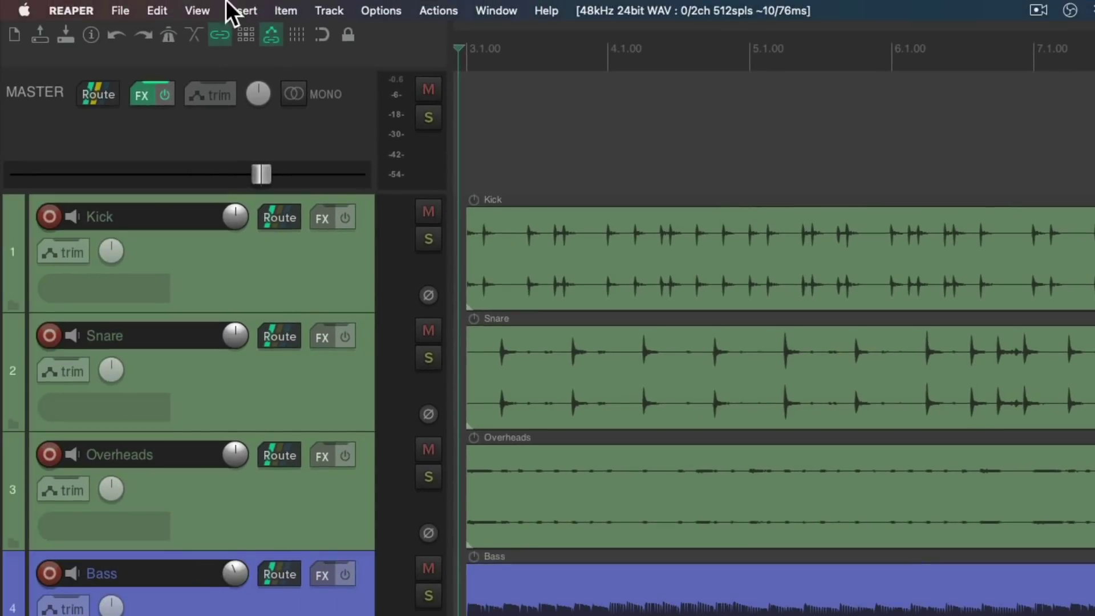
- Hide the master track and insert a track named 'Drum Buss' between Overheads and Bass
click(197, 10)
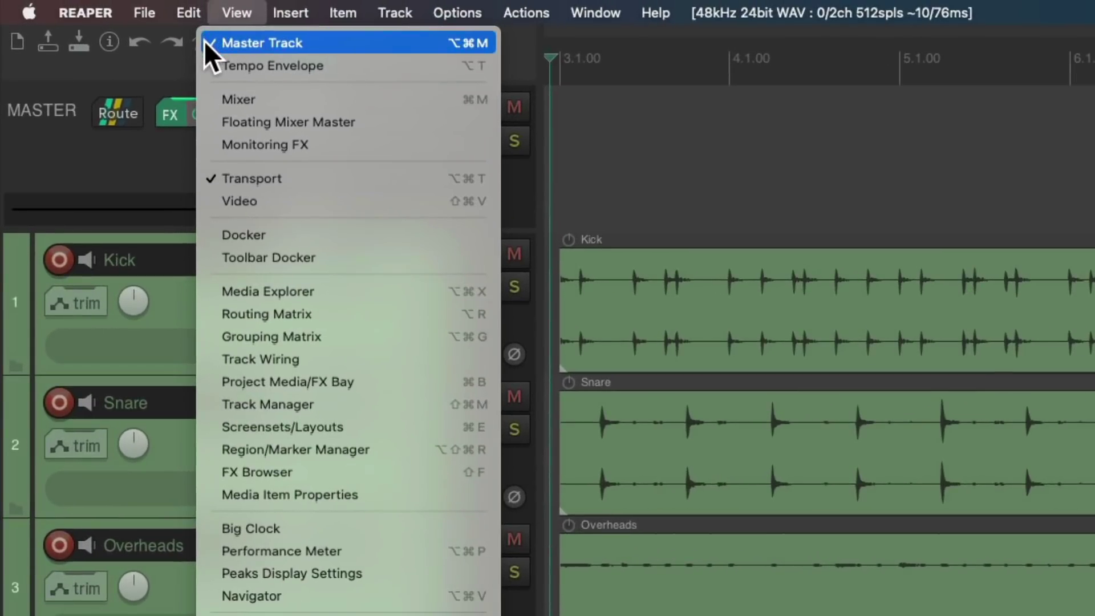
click(204, 40)
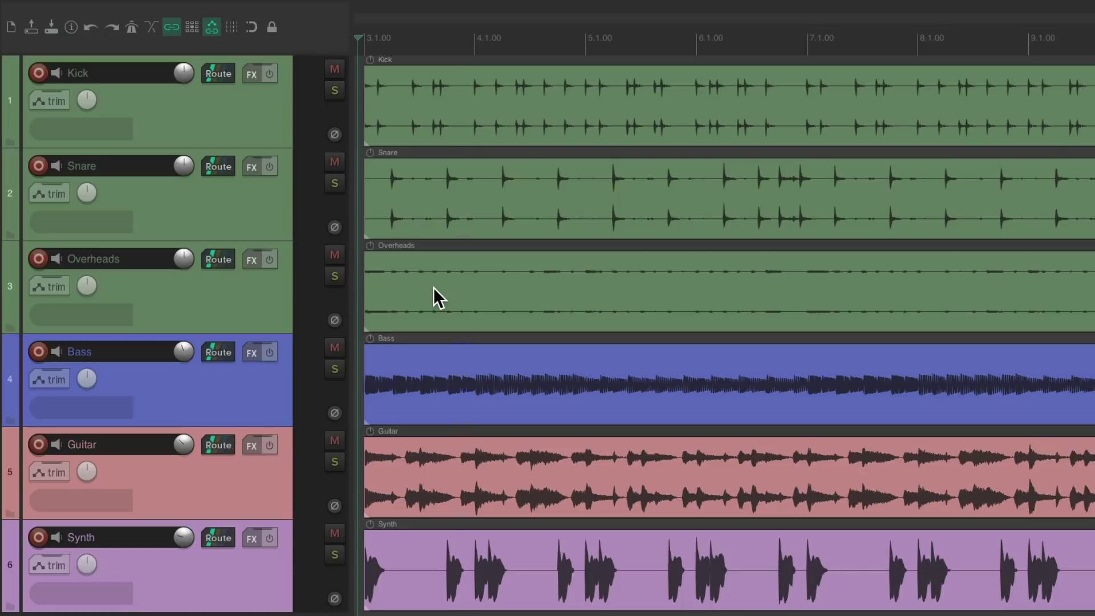
click(268, 300)
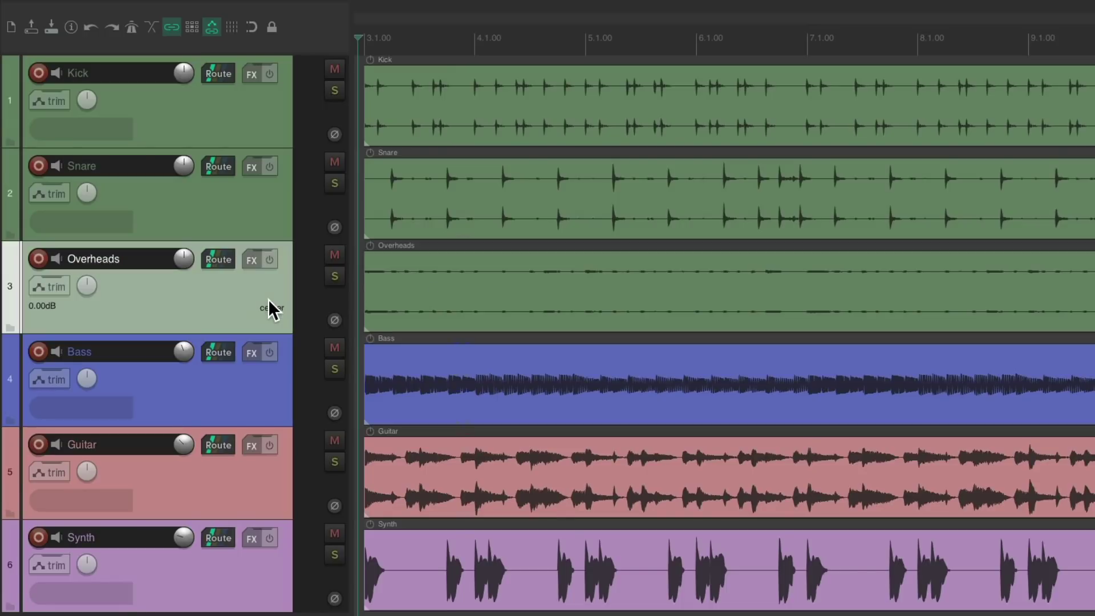
key(ctrl+t)
double_click(132, 354)
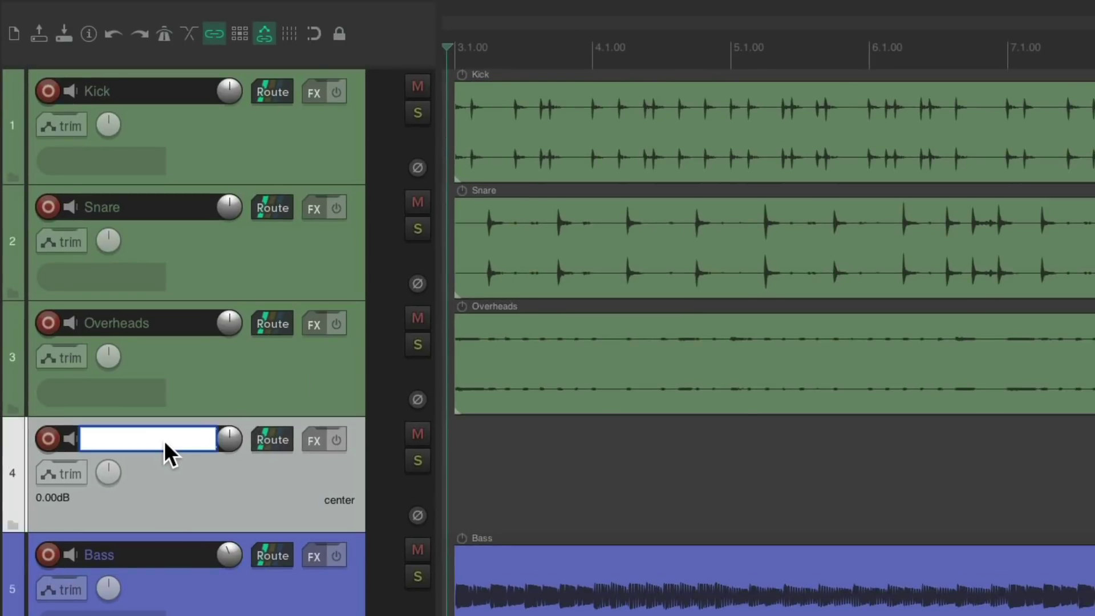
text(Drum Buss)
key(Return)
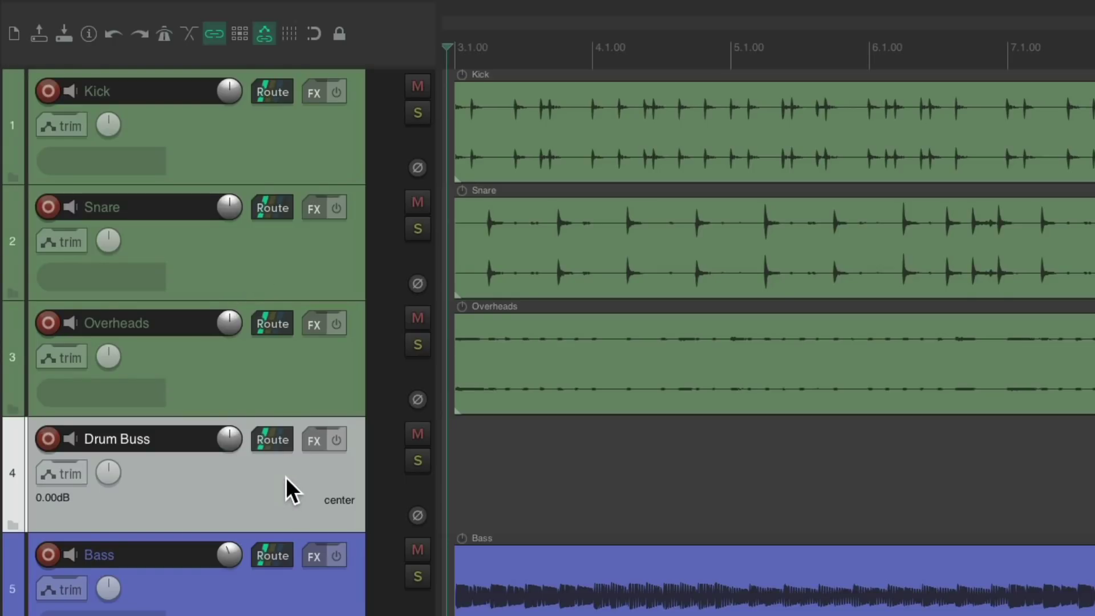
- Send the Kick, Snare and Overheads tracks to the Drum Buss track
click(309, 376)
shift+click(317, 163)
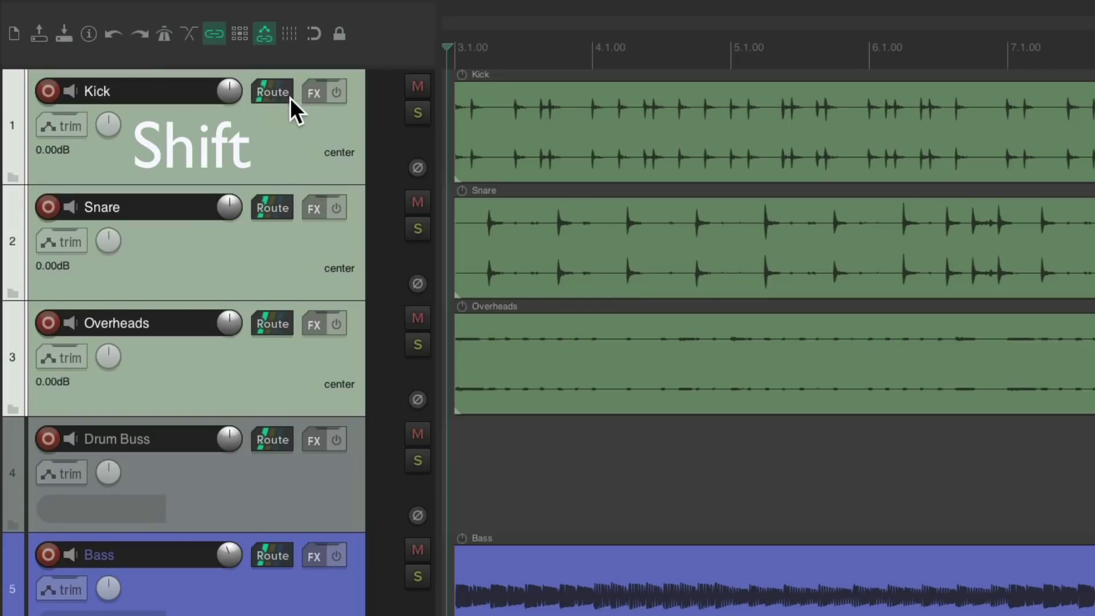
drag(290, 98, 308, 496)
click(317, 392)
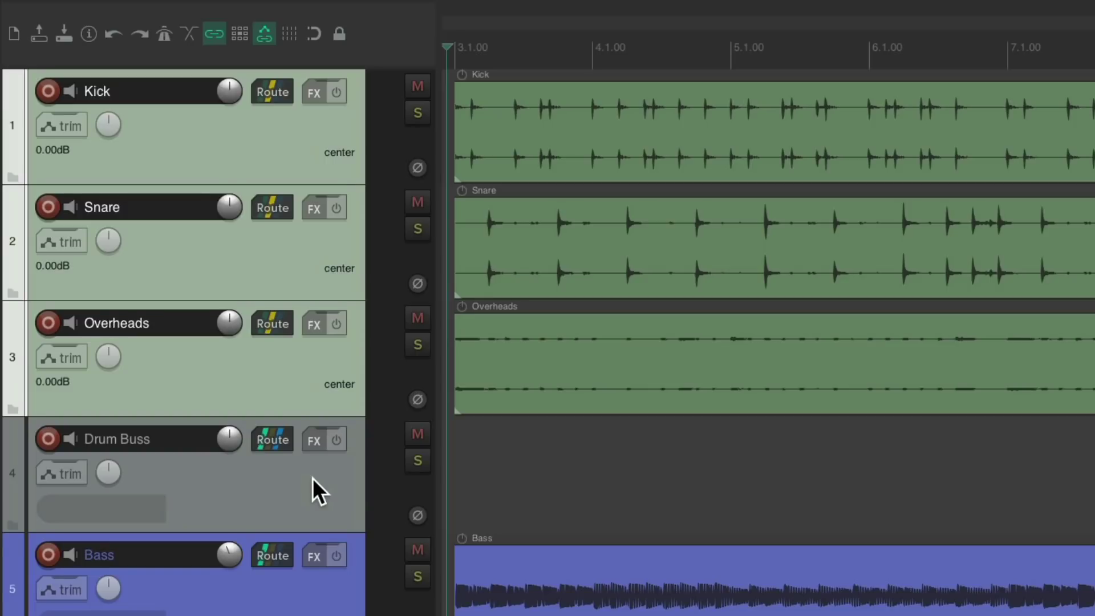
- Solo Drum Buss and play the session to hear the drums through it
click(410, 463)
key(space)
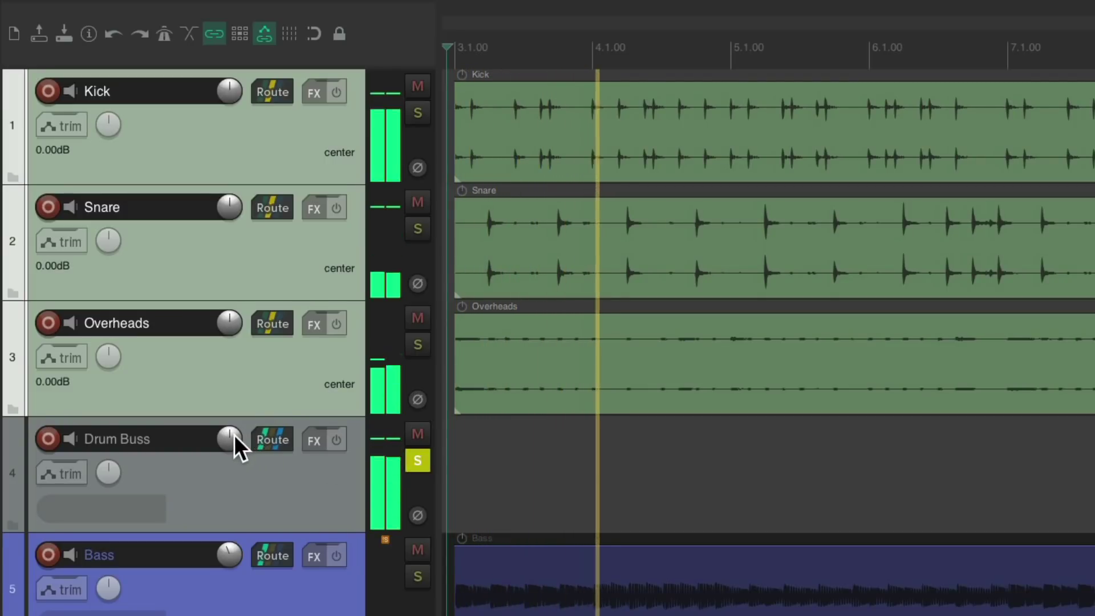
key(space)
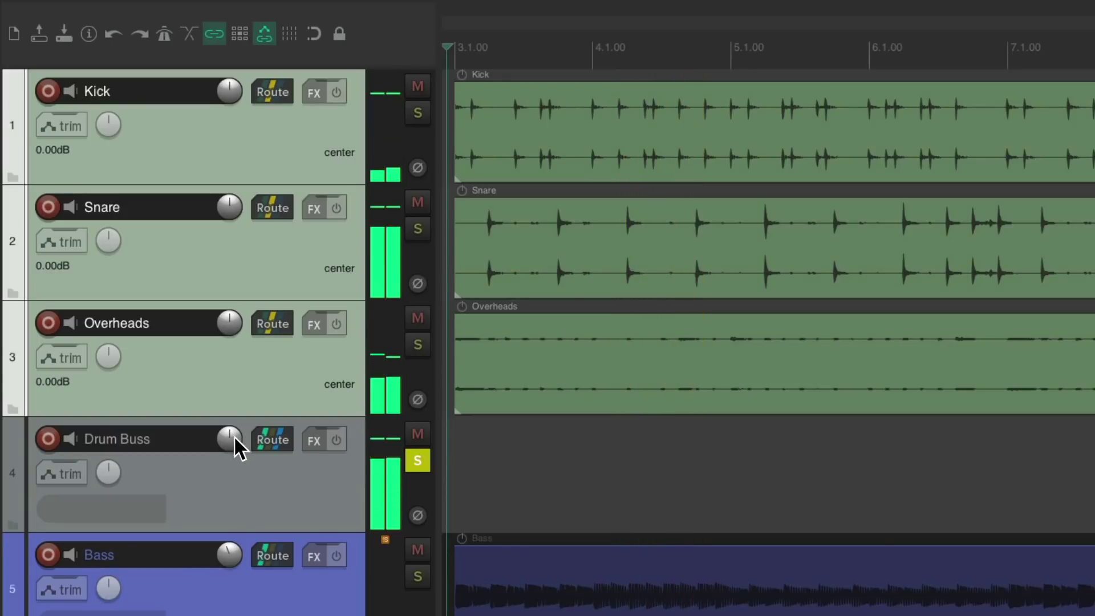
- Add ReaComp to Drum Buss with threshold -17.3 dB, auto make-up gain on and wet -2.7 dB
right_click(311, 441)
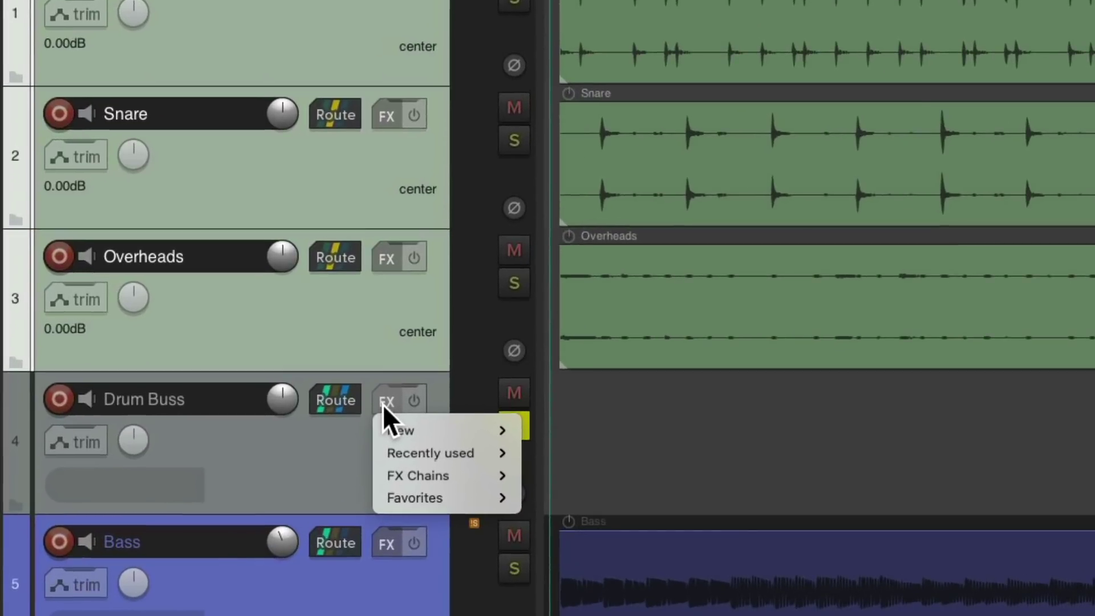
mouse_move(314, 515)
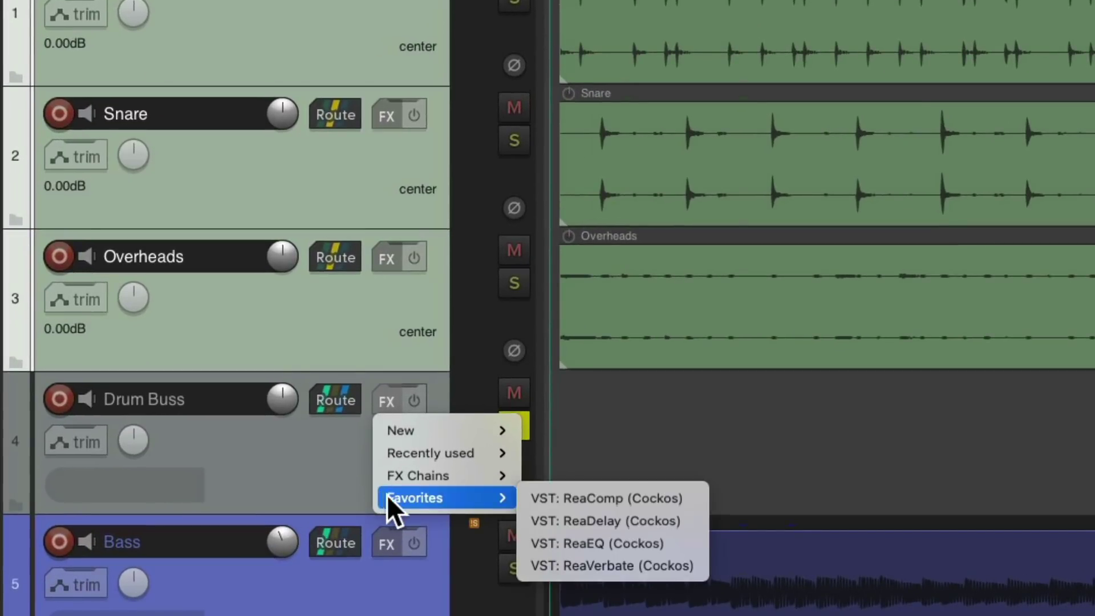
click(518, 495)
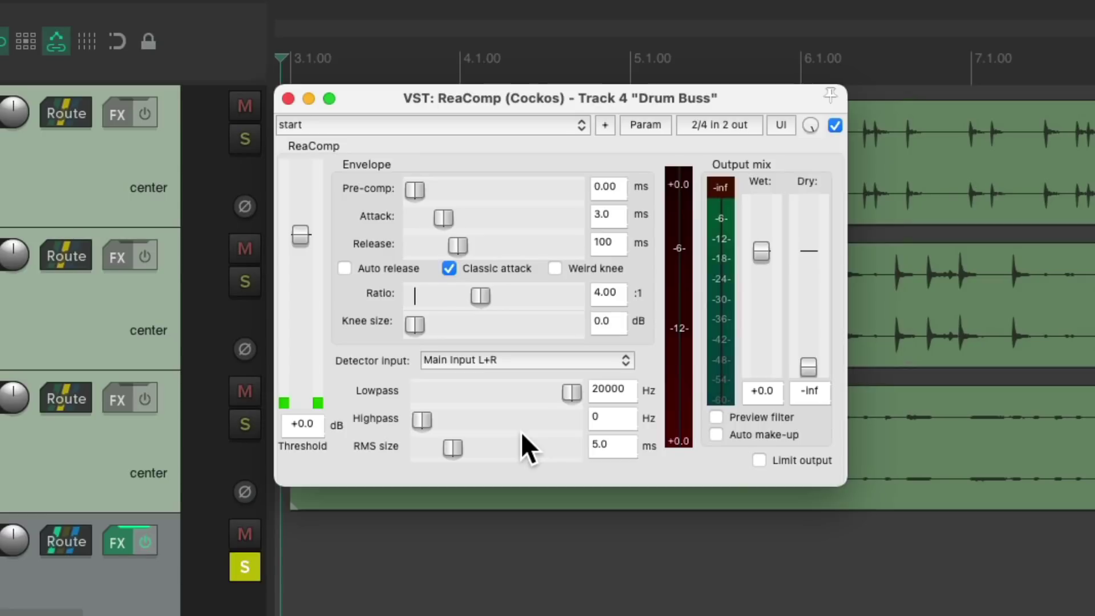
key(space)
drag(299, 235, 300, 289)
click(717, 433)
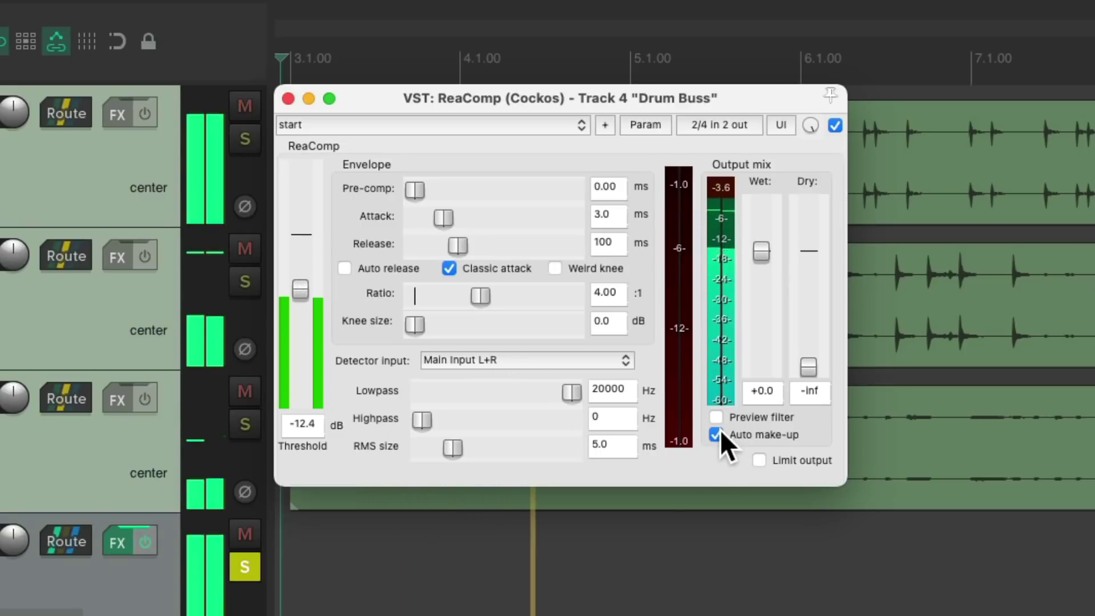
drag(761, 251, 727, 266)
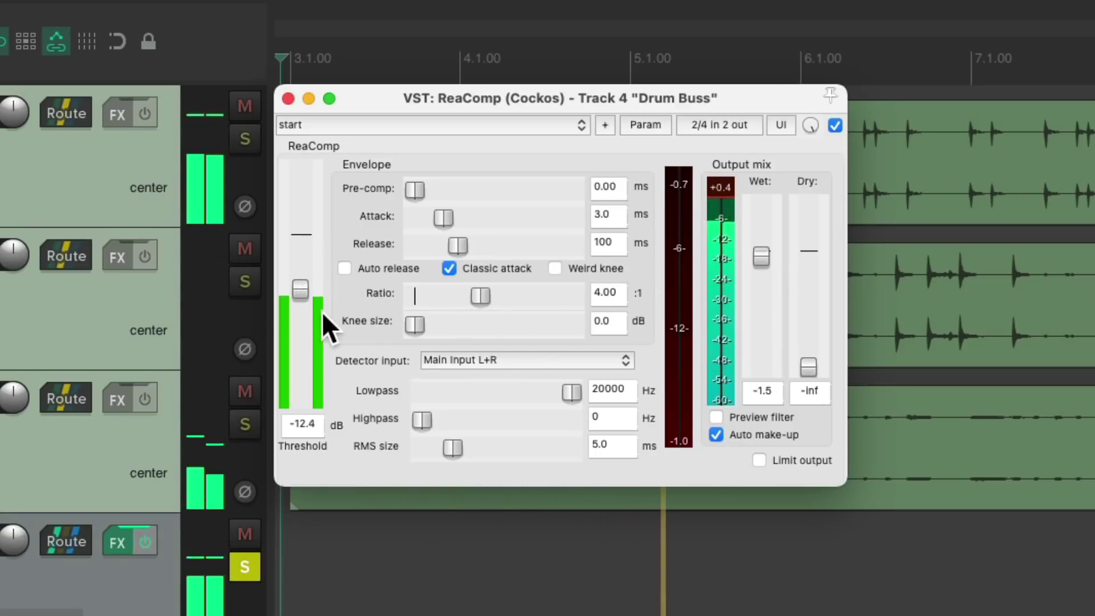
mouse_move(293, 285)
mouse_down()
mouse_move(302, 311)
mouse_move(303, 302)
mouse_up()
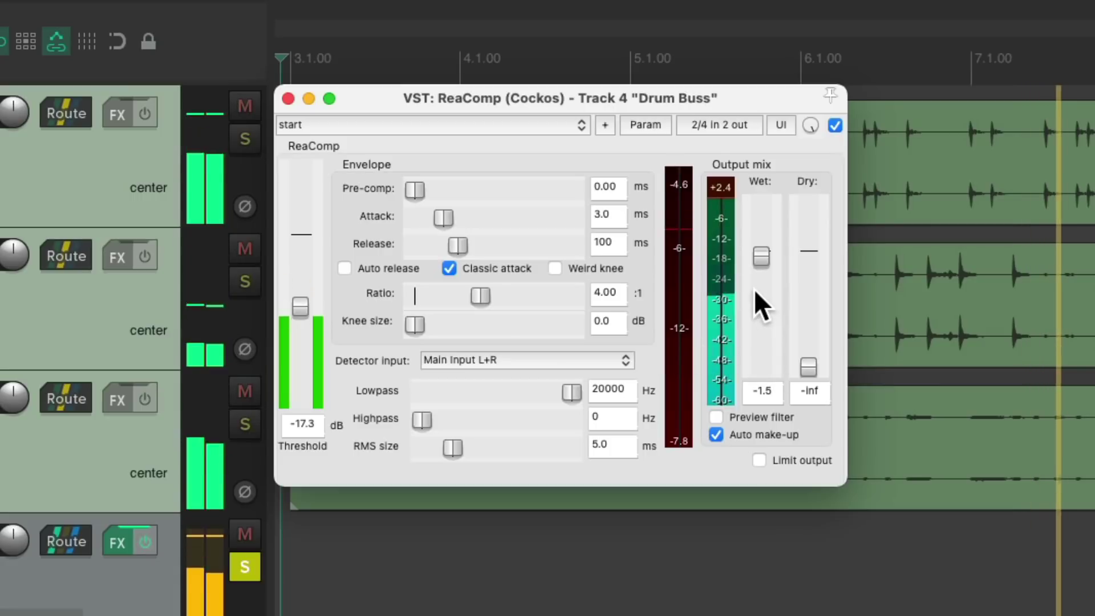
drag(758, 258, 758, 262)
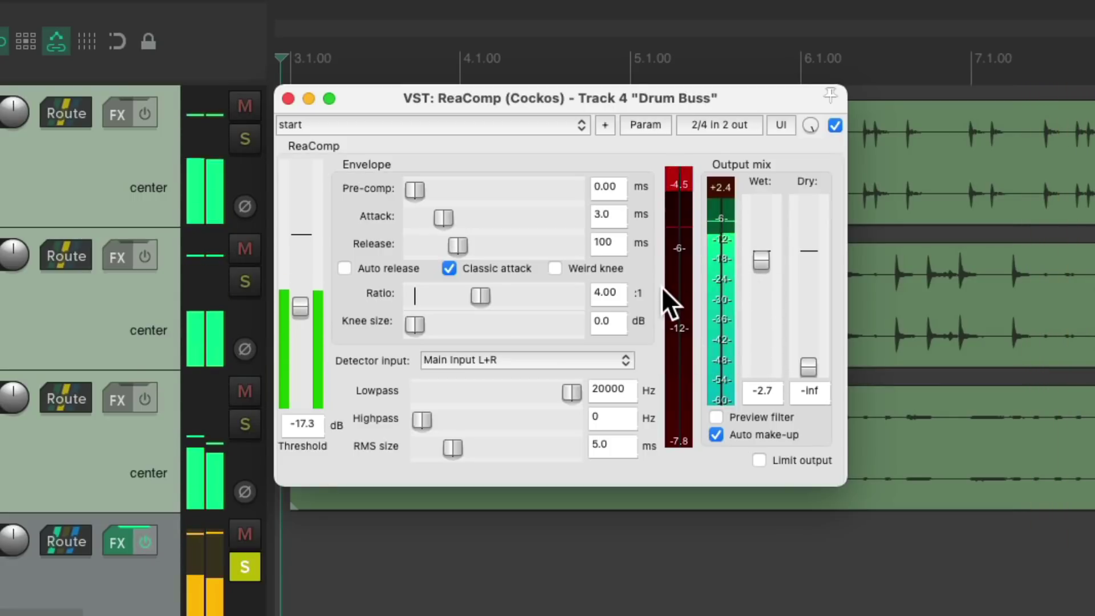
key(space)
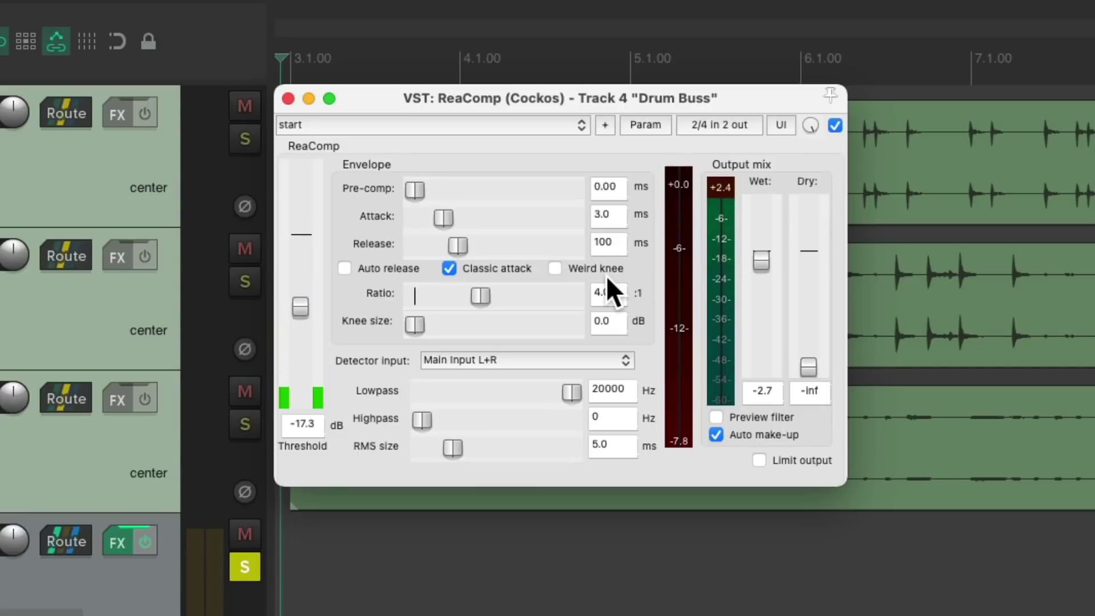
click(288, 100)
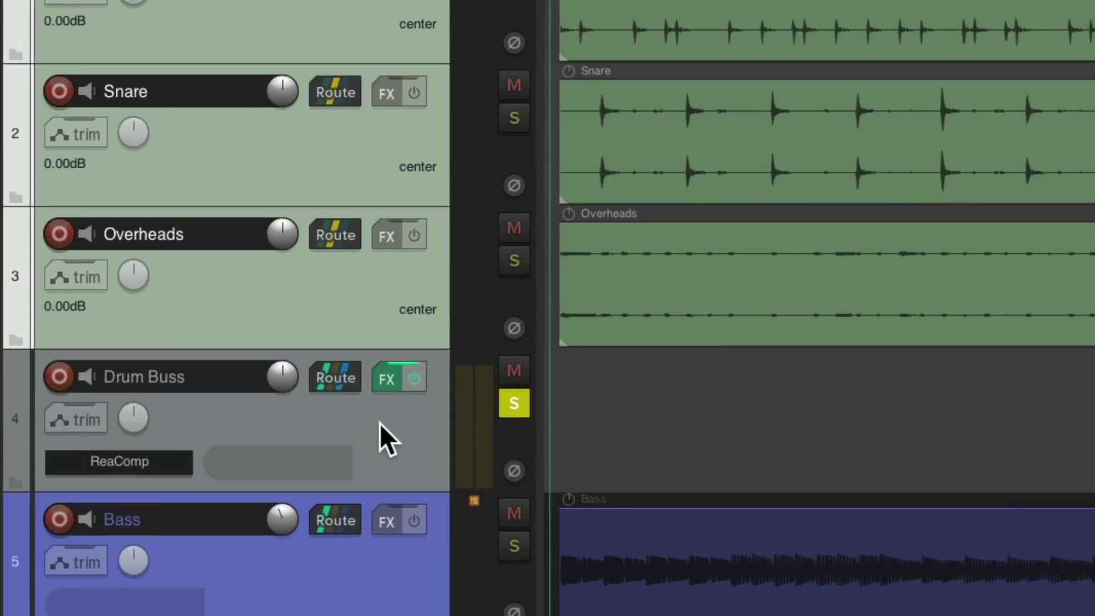
- Add ReaEQ after ReaComp on Drum Buss: low shelf lifted near 240 Hz, high shelf +3.0 dB at 2980 Hz
right_click(351, 408)
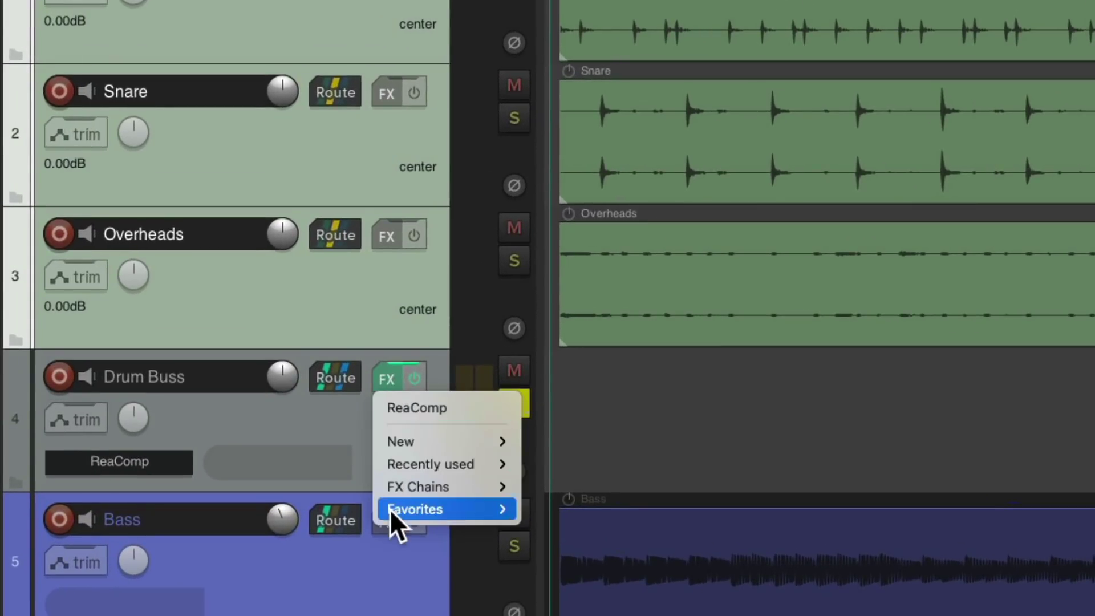
mouse_move(396, 511)
click(530, 554)
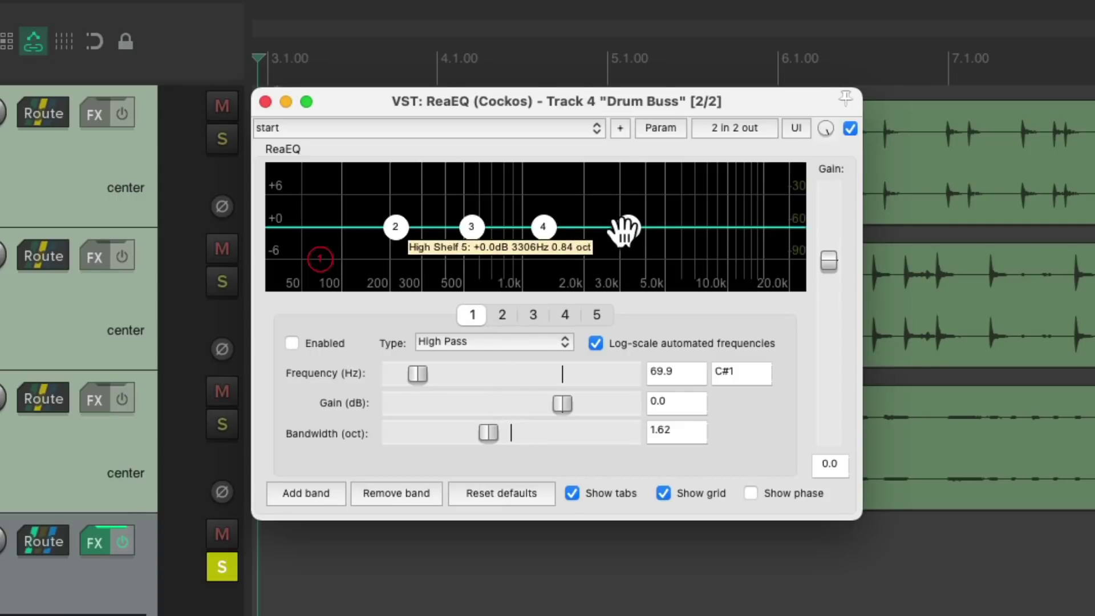
key(space)
drag(624, 229, 621, 206)
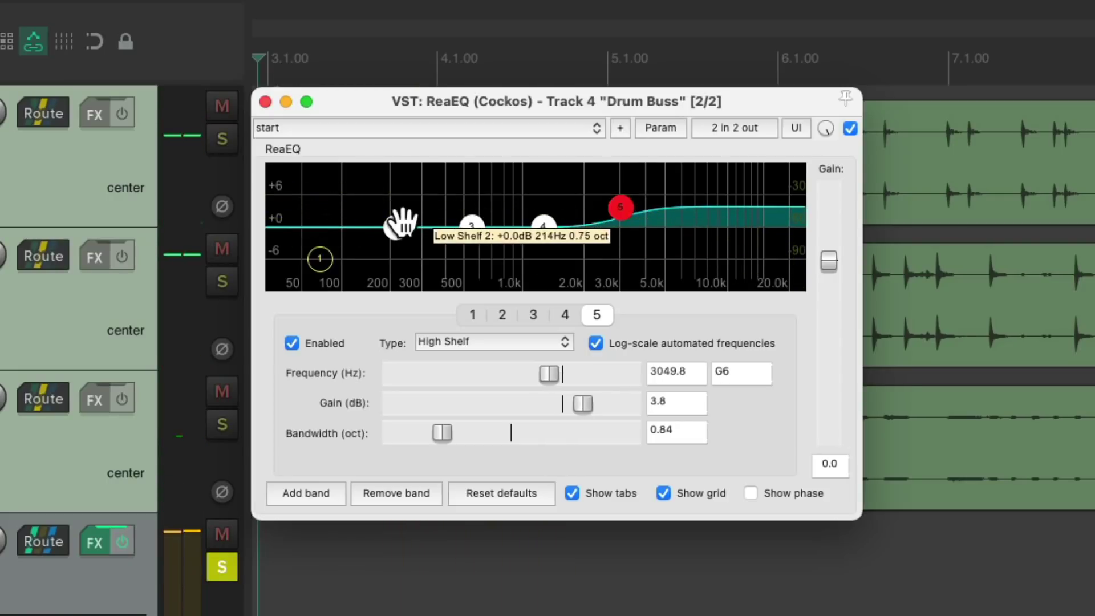
drag(402, 223, 405, 215)
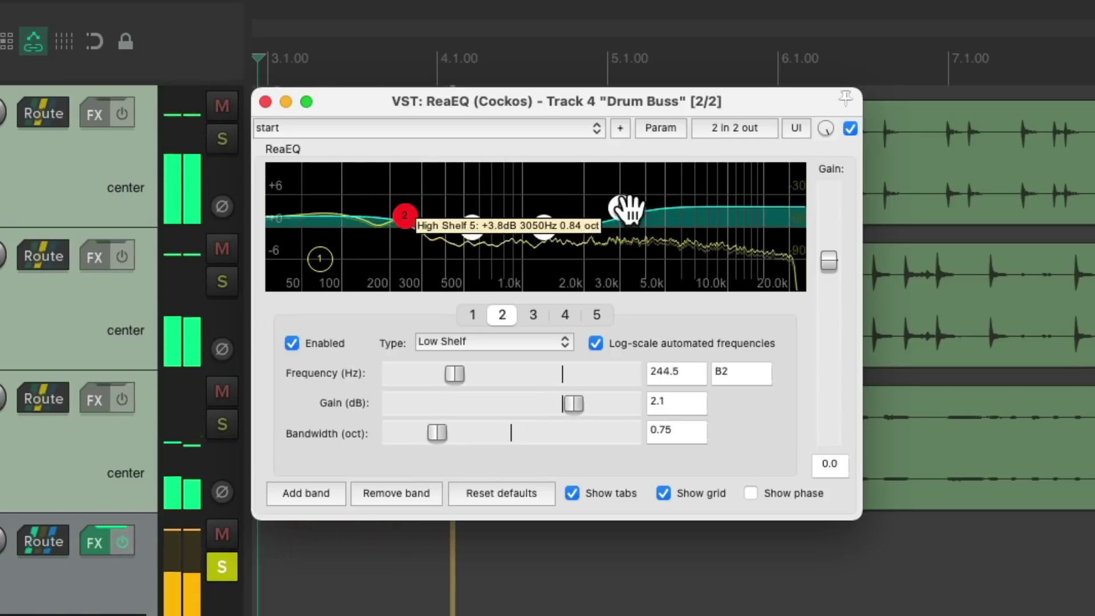
drag(627, 208, 619, 213)
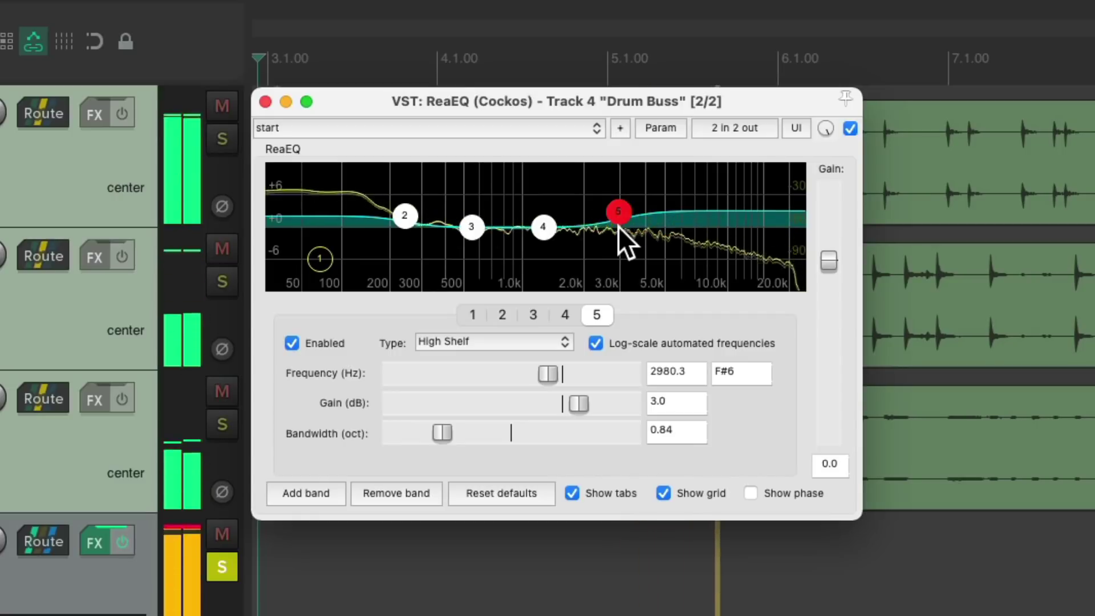
key(space)
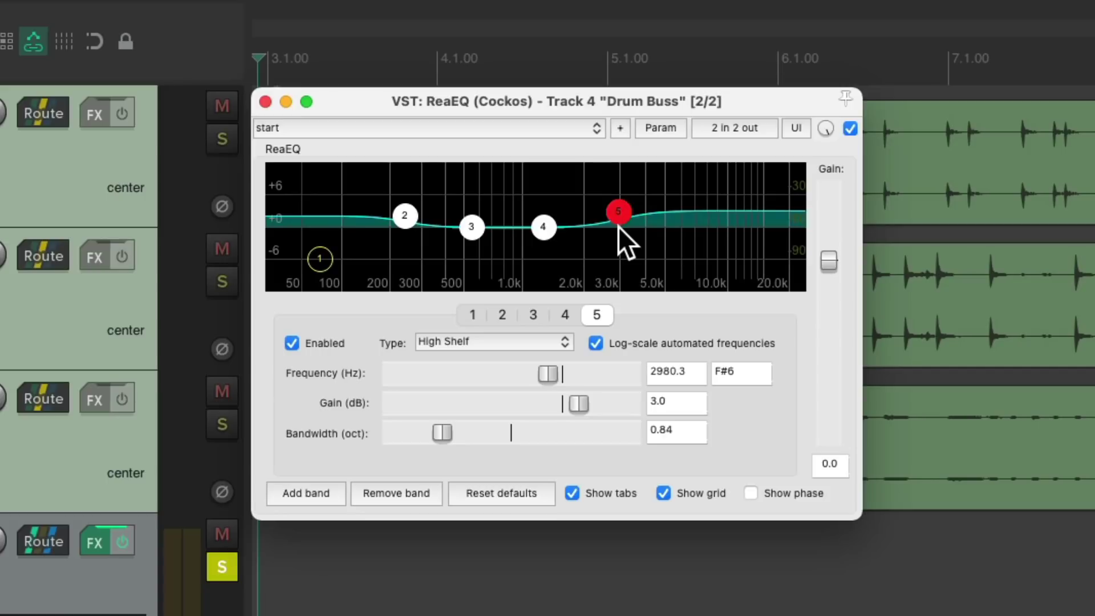
- Move Drum Buss to track 1 as a folder holding Kick, Snare and Overheads, leaving Bass outside
click(266, 101)
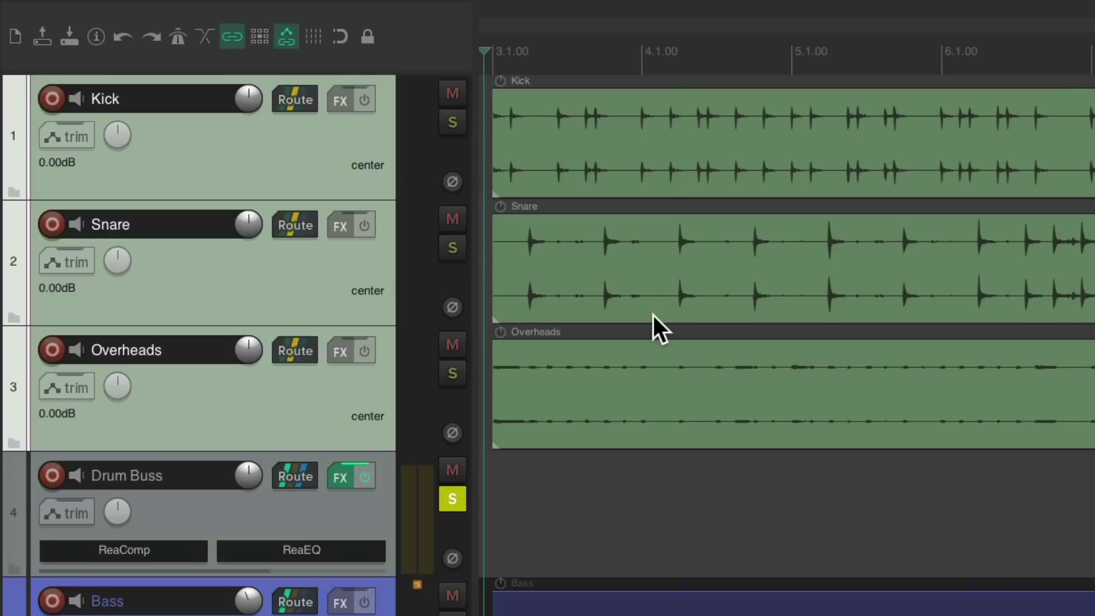
key(ctrl+z)
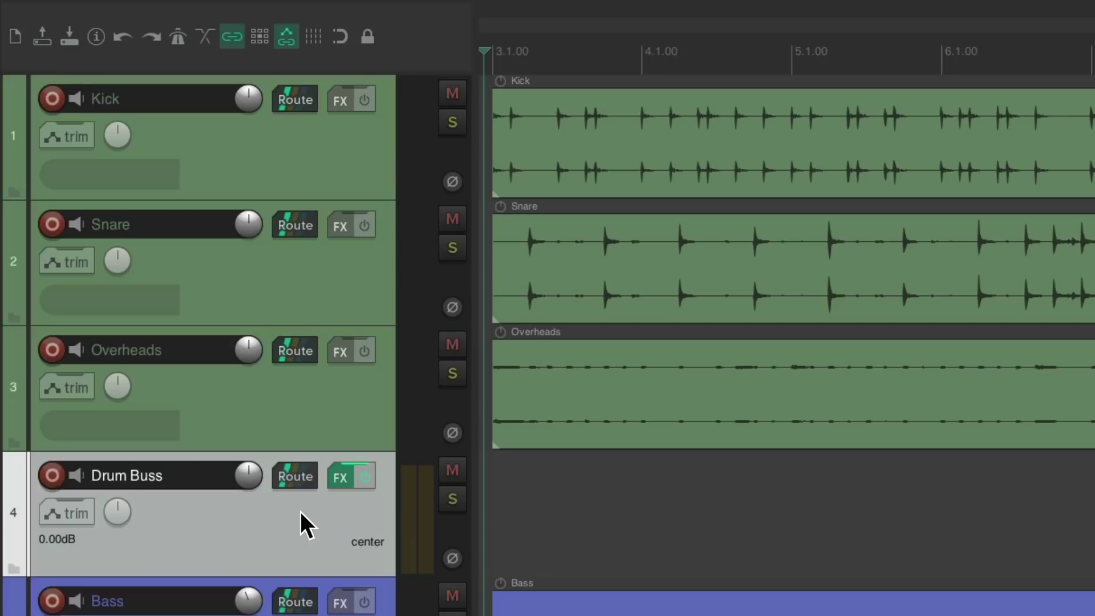
drag(299, 509, 292, 92)
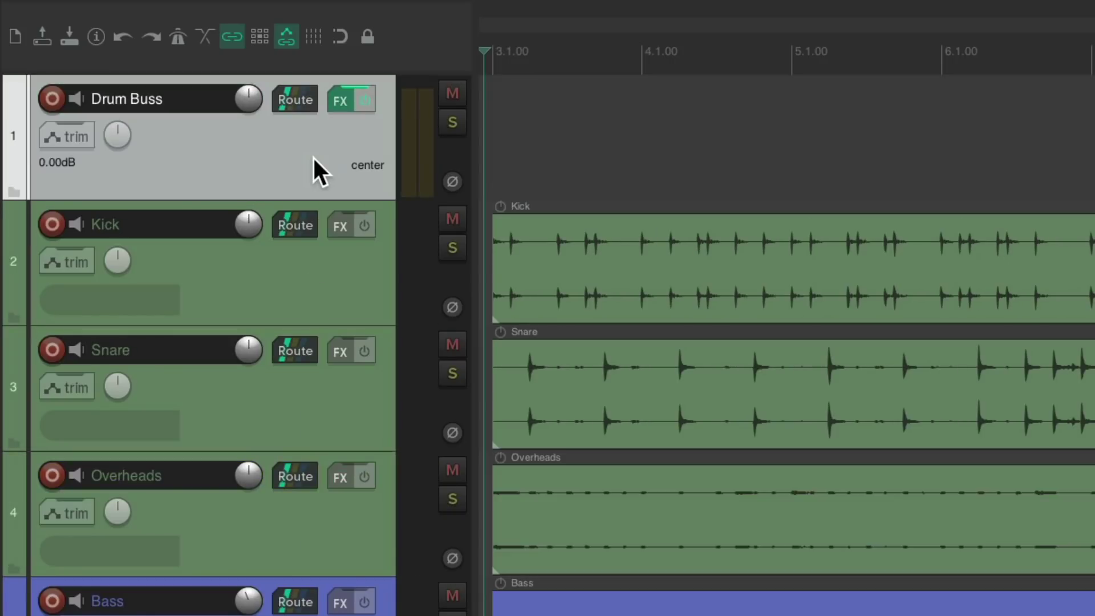
click(15, 191)
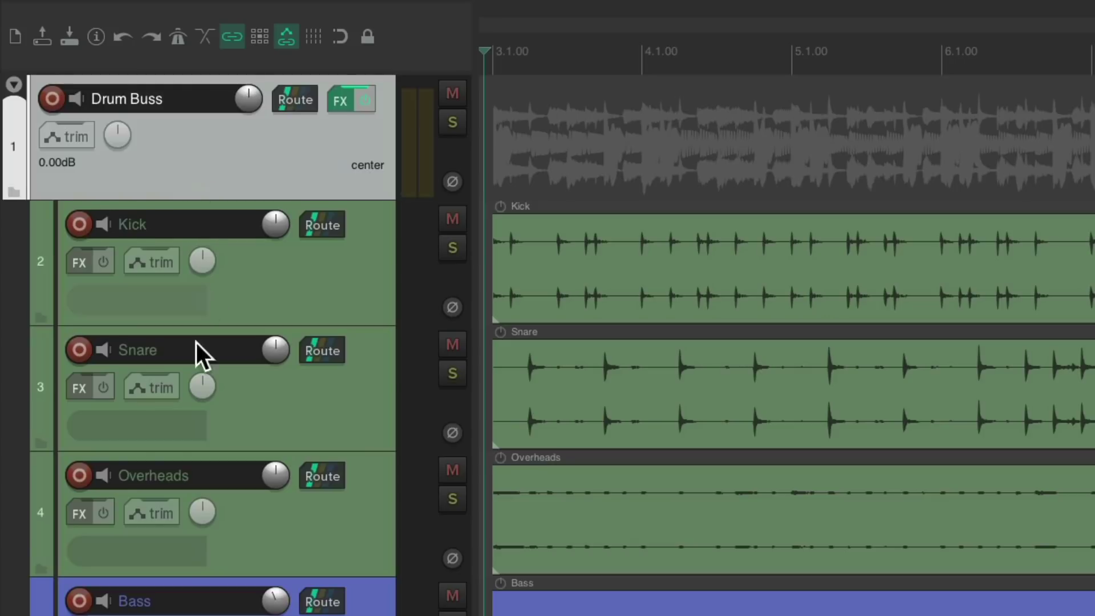
click(40, 564)
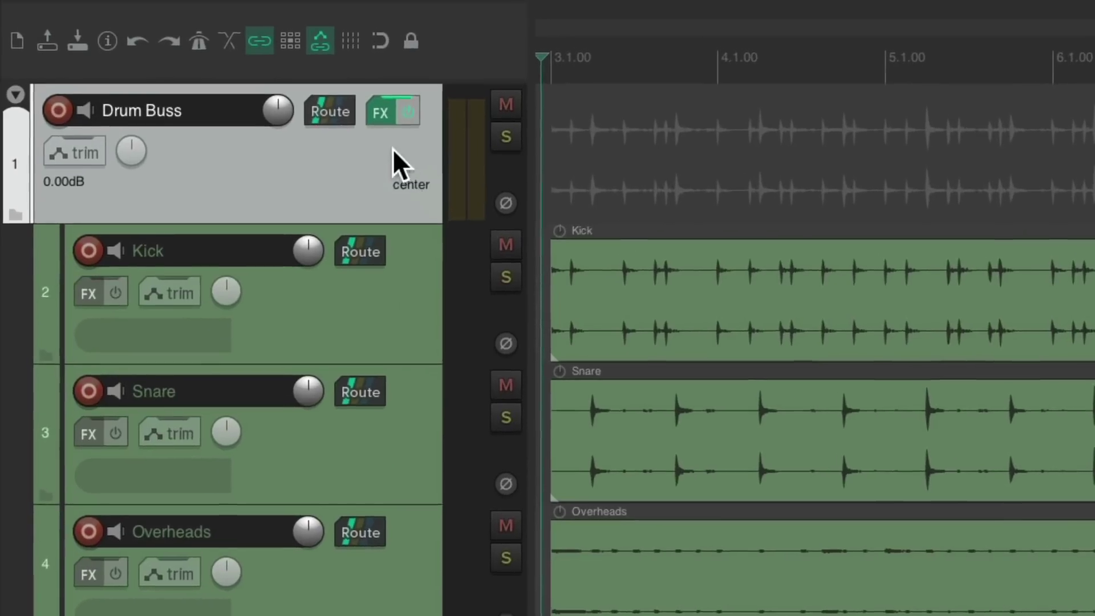
- Open the Drum Buss ReaComp and audition it during playback
right_click(336, 107)
click(379, 143)
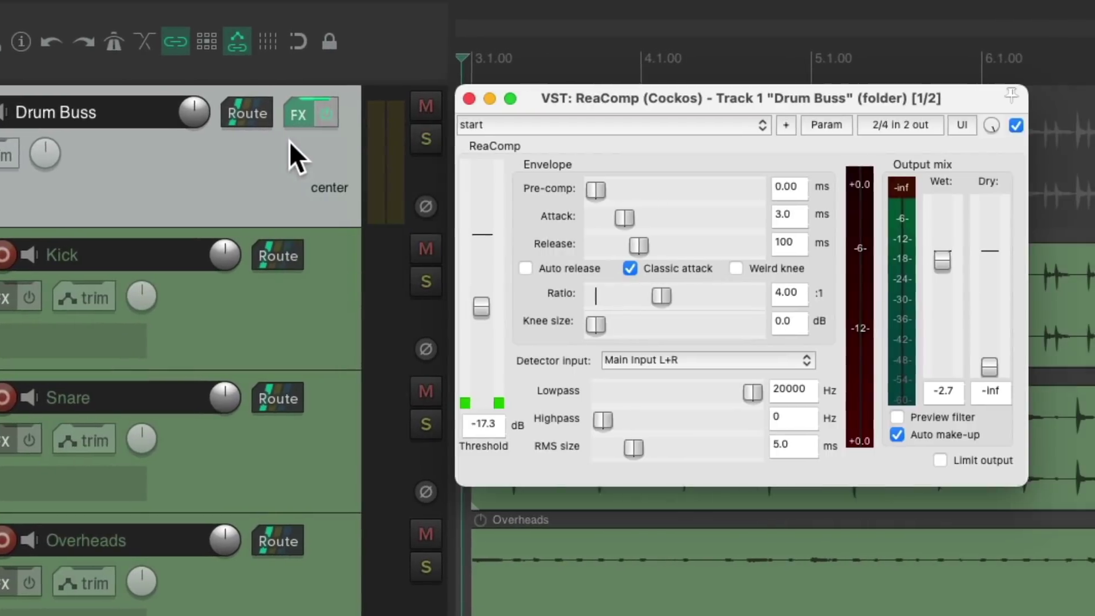
key(space)
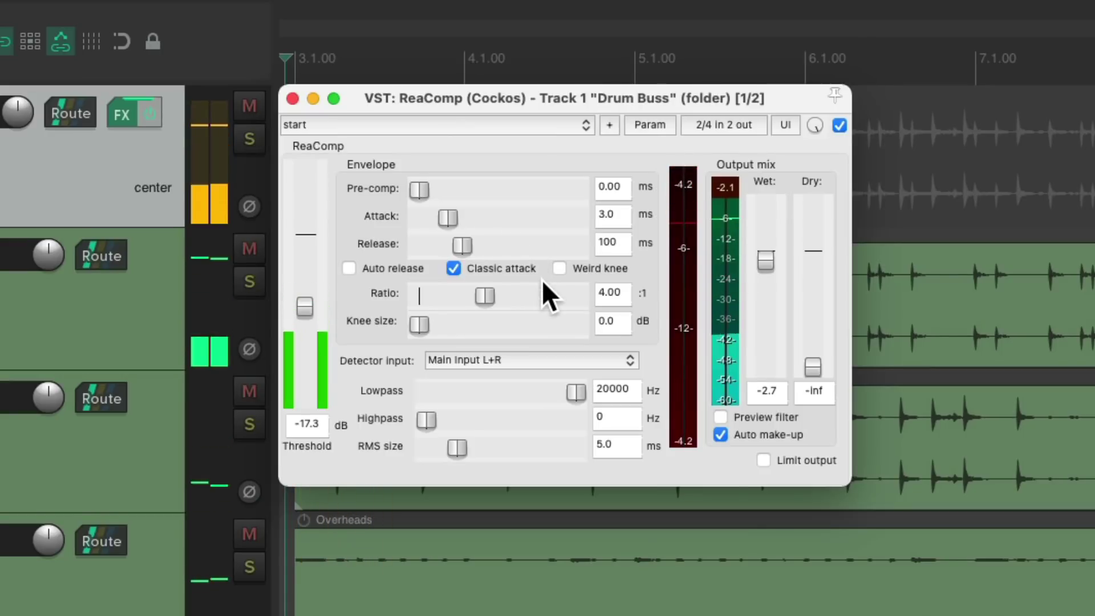
key(F6)
click(292, 98)
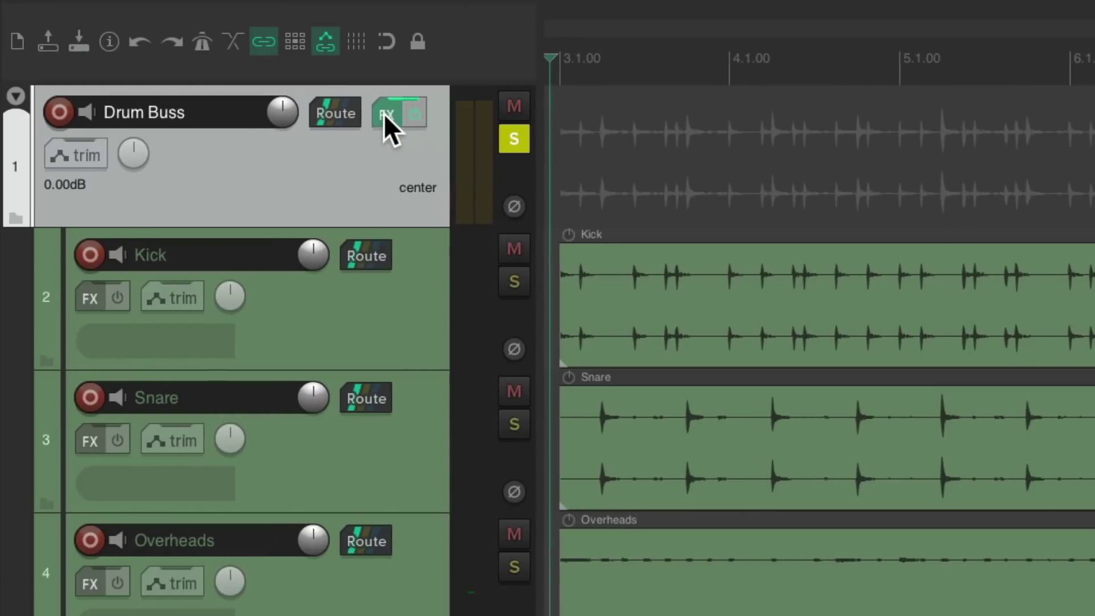
- Open the Drum Buss ReaEQ and audition it during playback
click(155, 114)
click(377, 165)
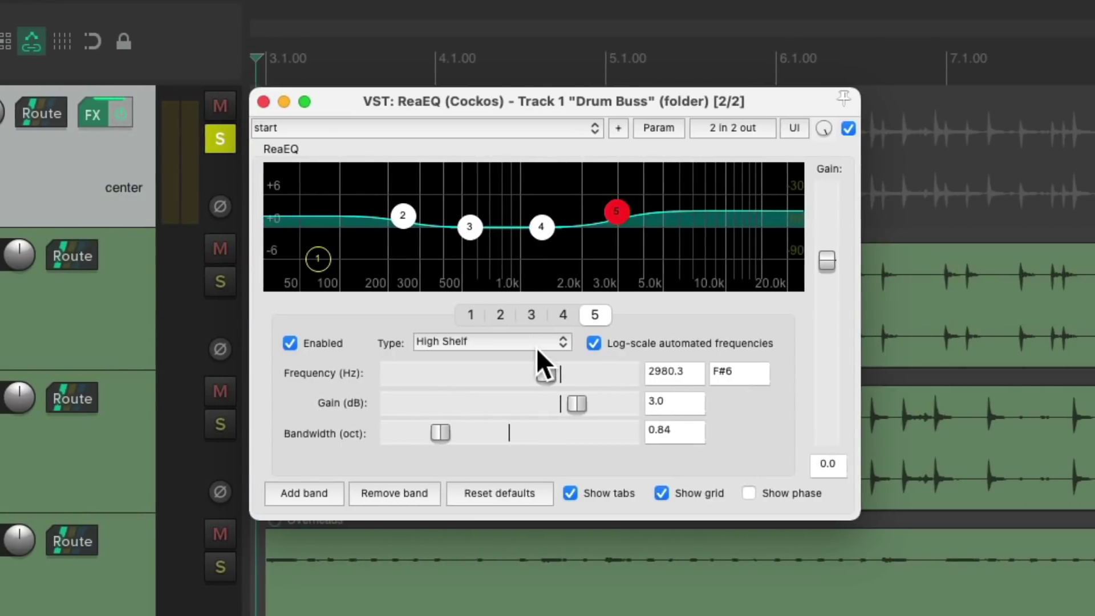
key(space)
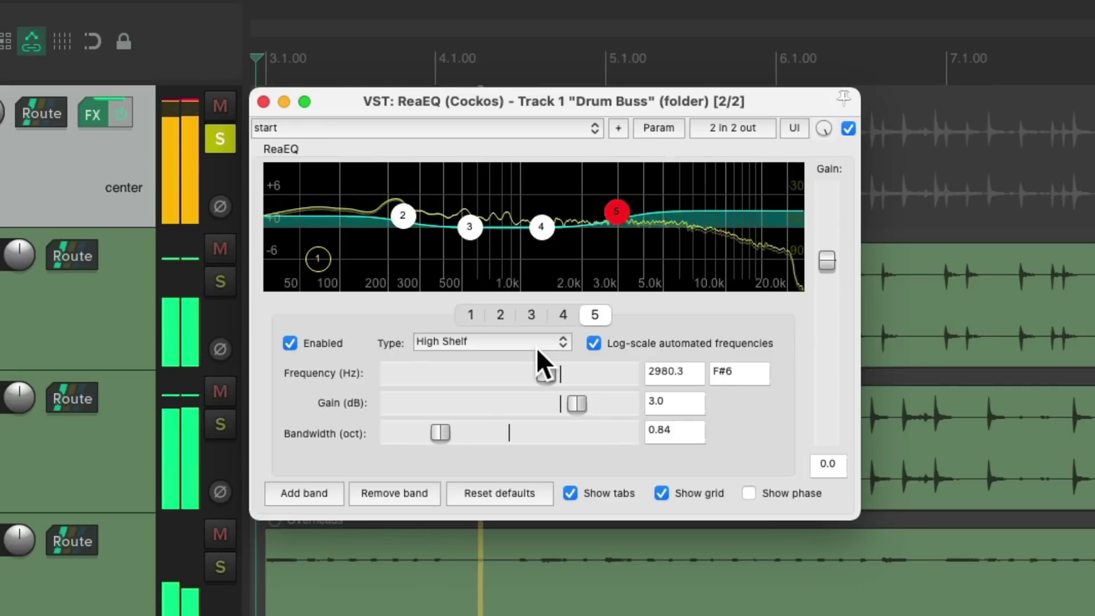
key(space)
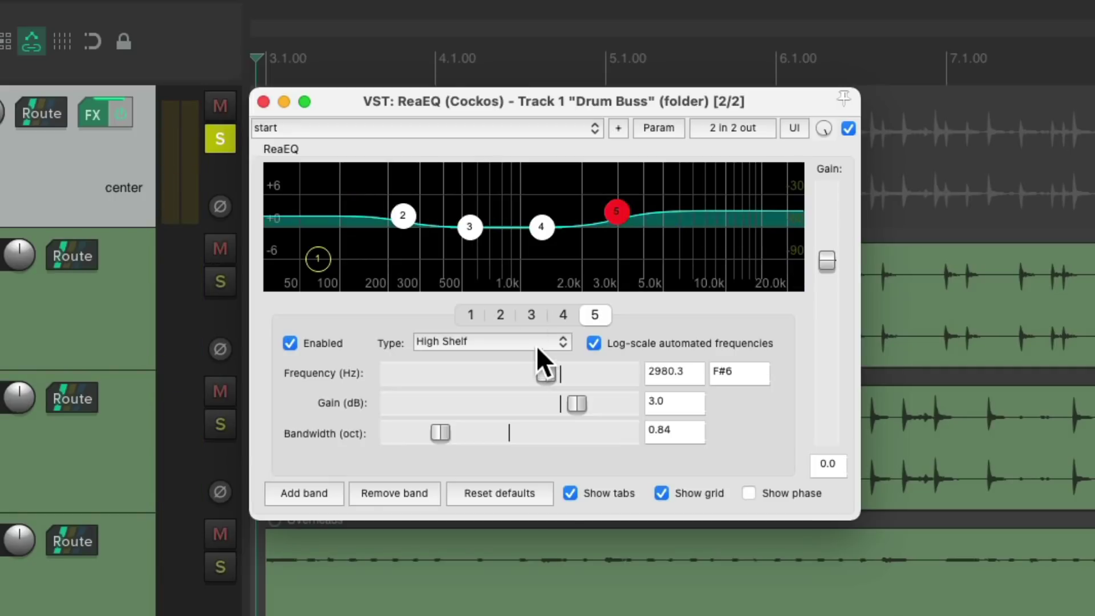
click(264, 101)
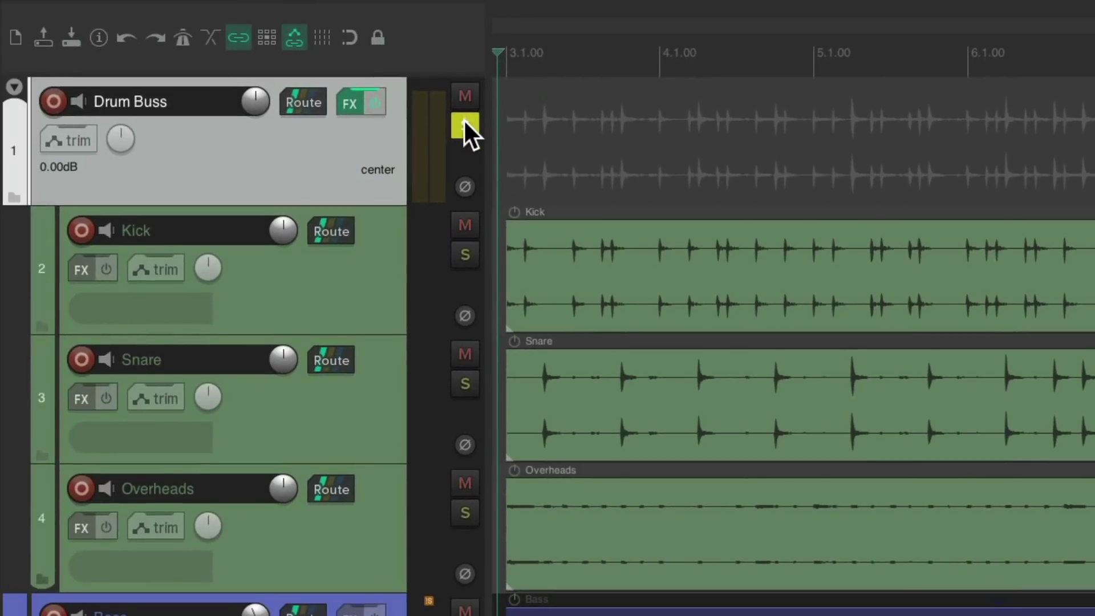
- Unsolo Drum Buss, un-nest the drum tracks and delete the Drum Buss track
click(465, 125)
click(15, 197)
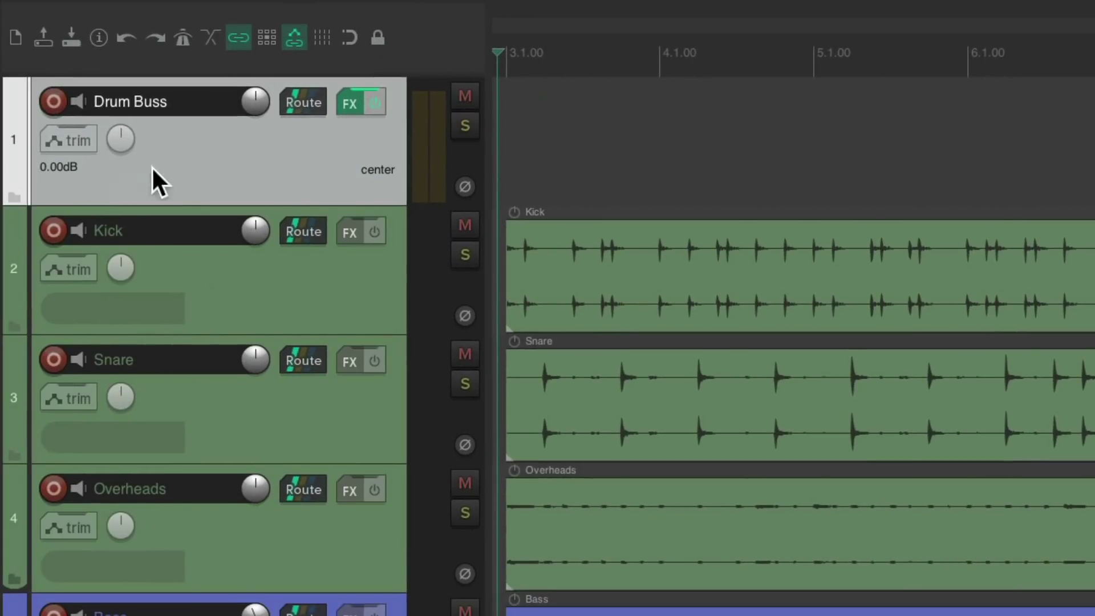
key(Delete)
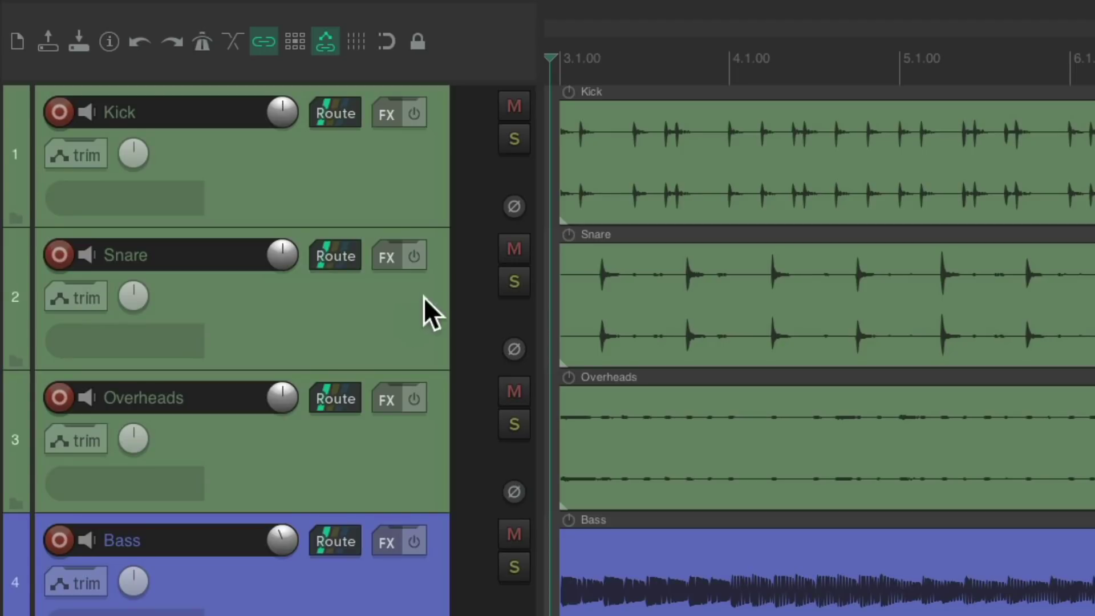
- Solo the Snare track and add ReaComp to it from Favorites
click(514, 281)
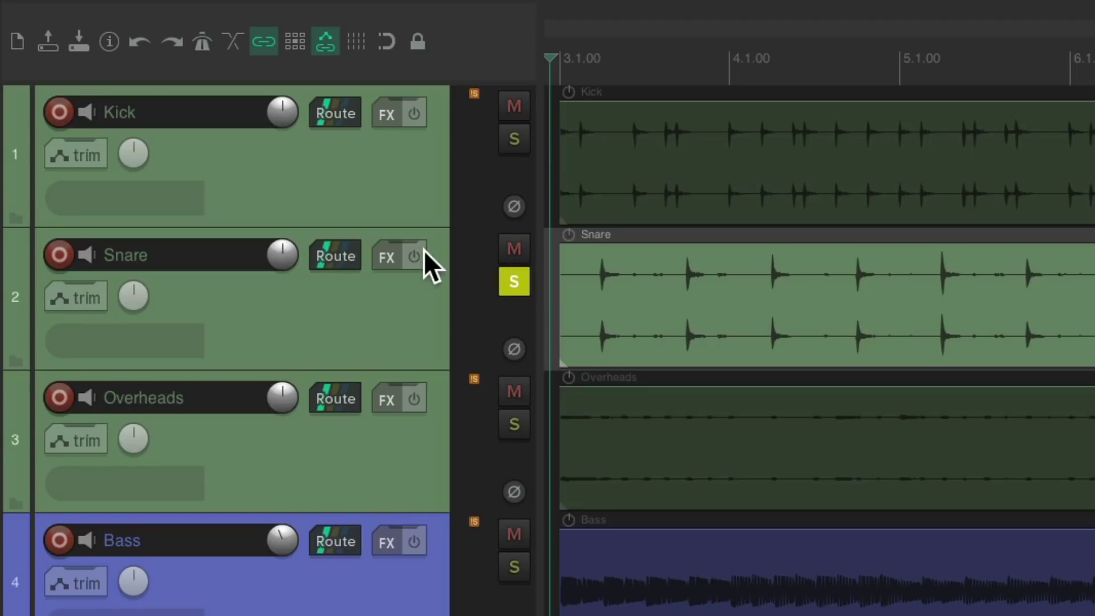
right_click(389, 252)
mouse_move(376, 356)
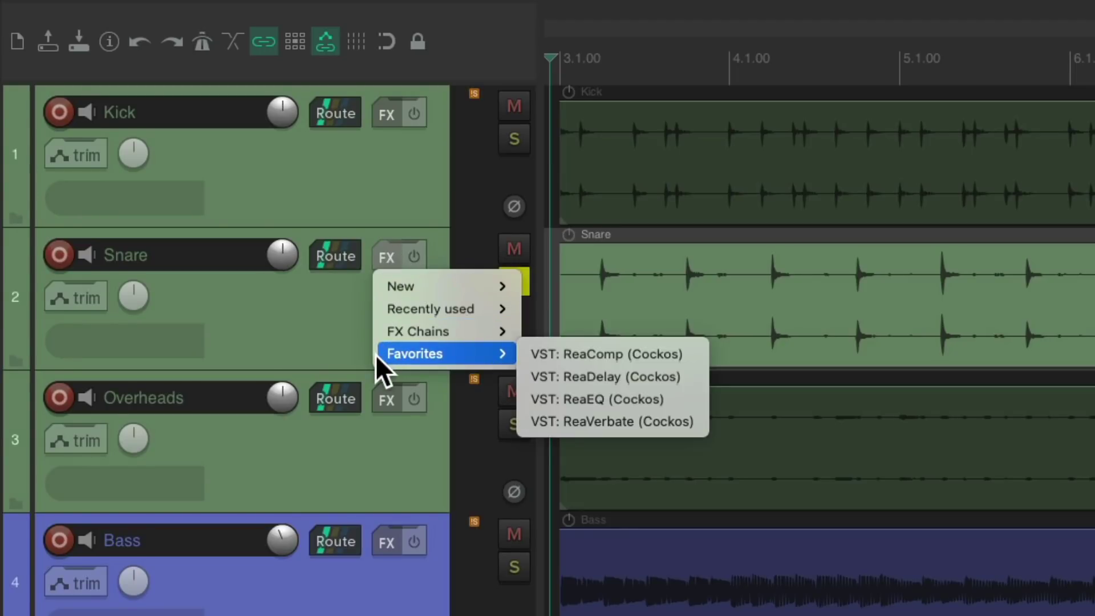
click(524, 354)
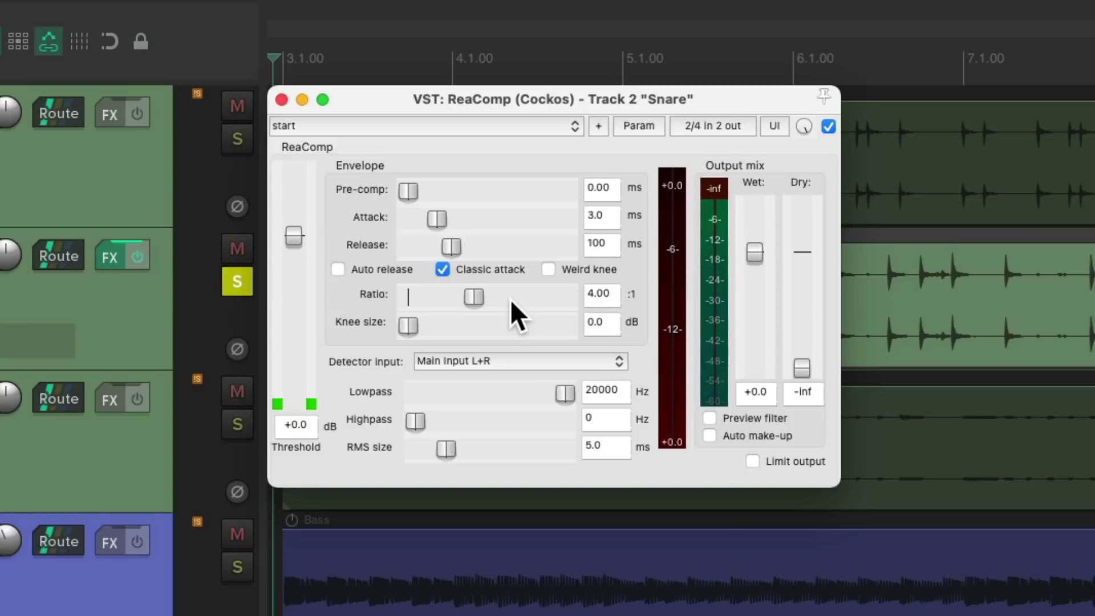
- Set the Snare ReaComp to threshold -15.2 dB, auto make-up gain on and wet -3.3 dB
key(space)
drag(294, 237, 299, 300)
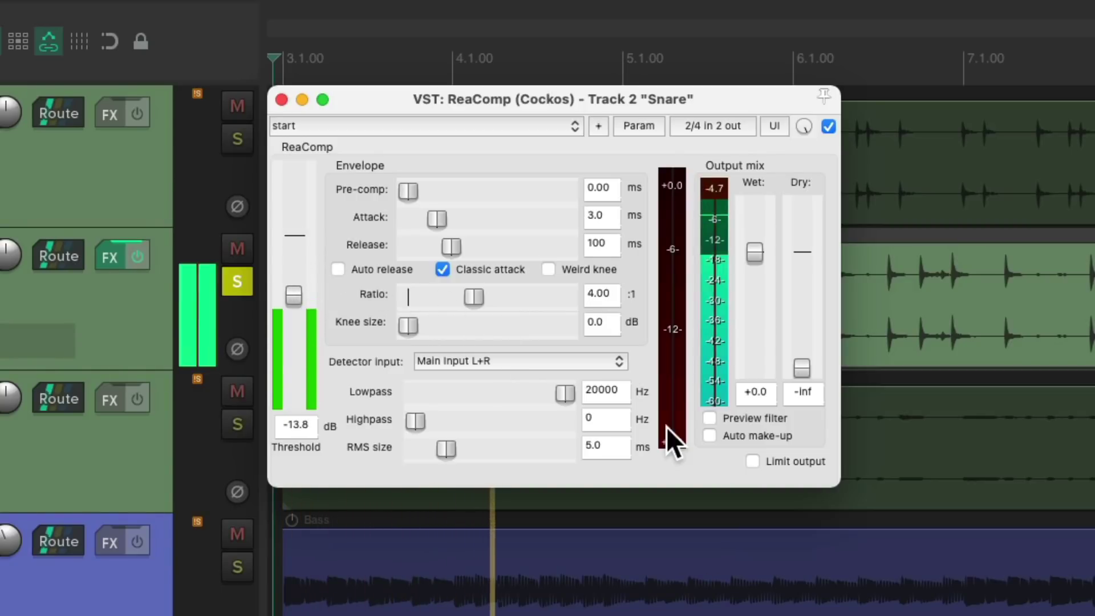
click(709, 436)
drag(754, 259, 755, 263)
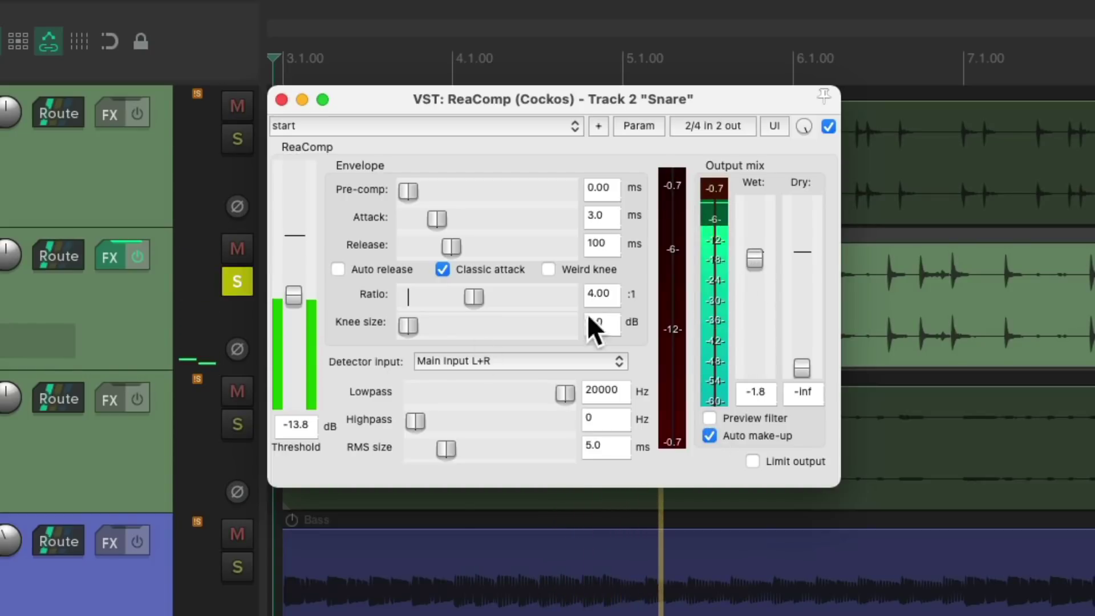
drag(290, 296, 292, 301)
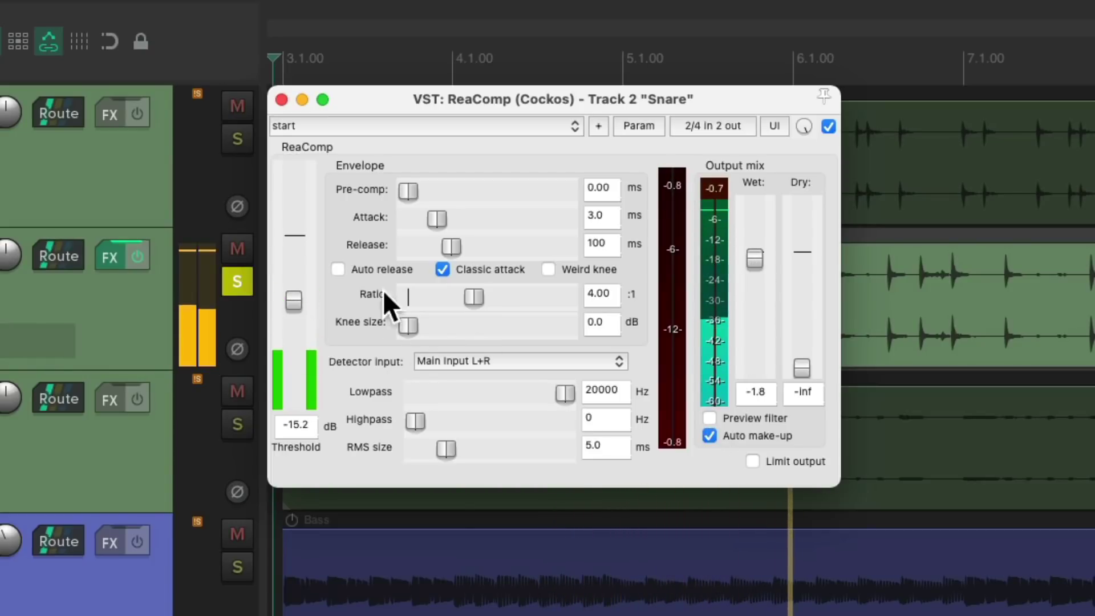
drag(754, 260, 754, 266)
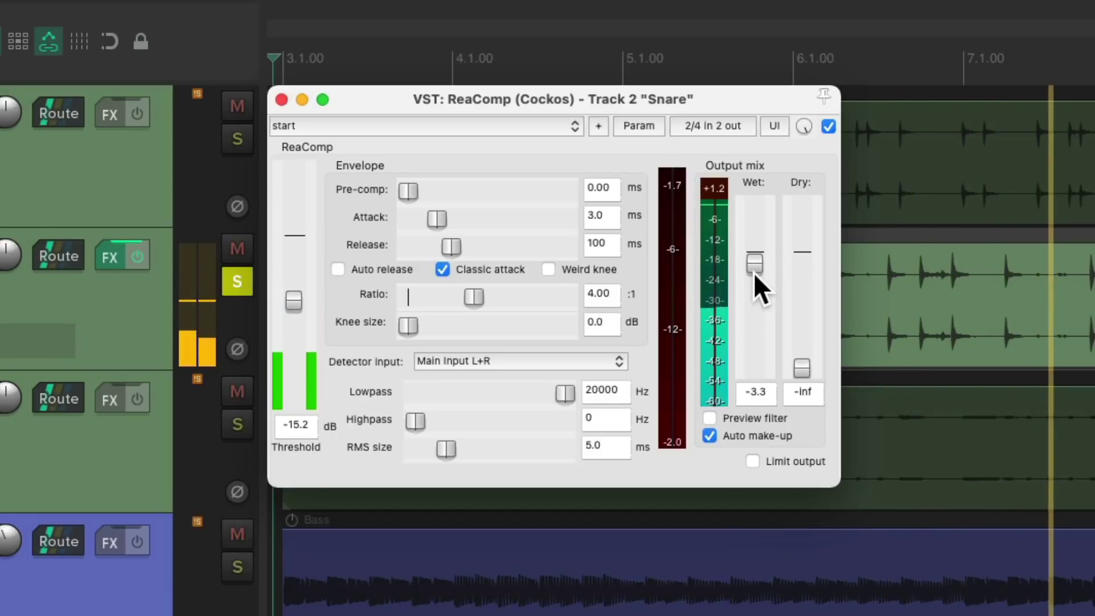
key(space)
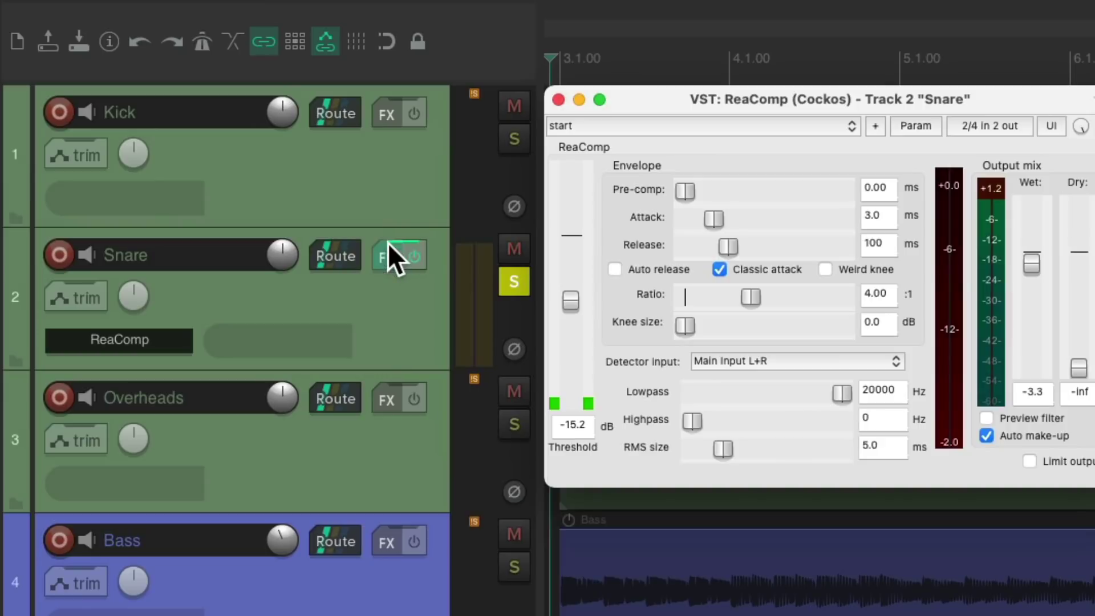
- Add ReaEQ to the Snare, raising the low shelf near 283 Hz and the high shelf to 2.7 dB
right_click(109, 255)
mouse_move(458, 387)
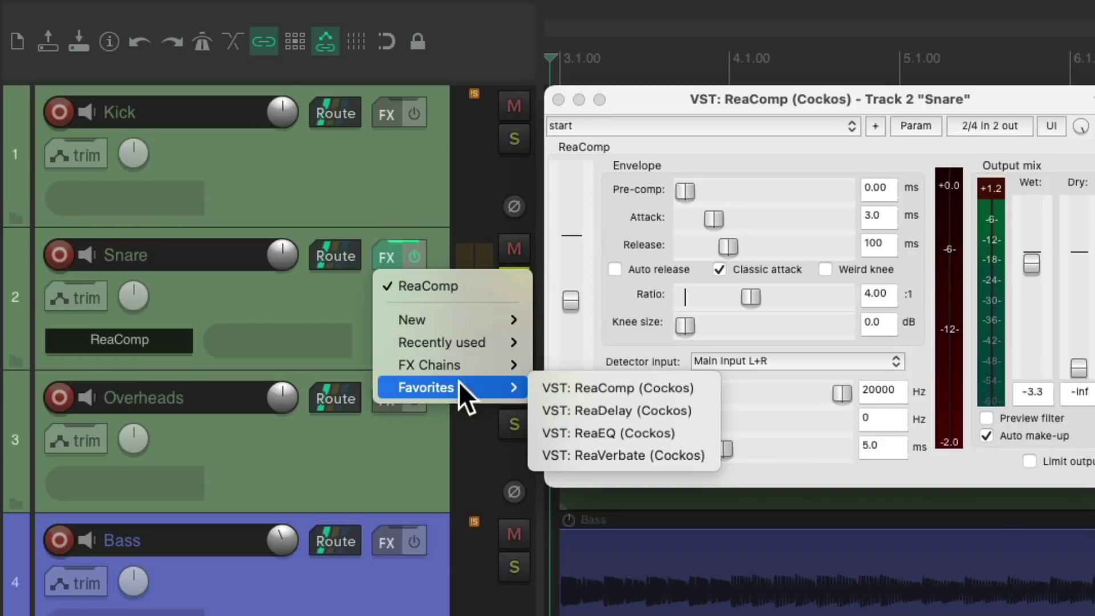
click(547, 429)
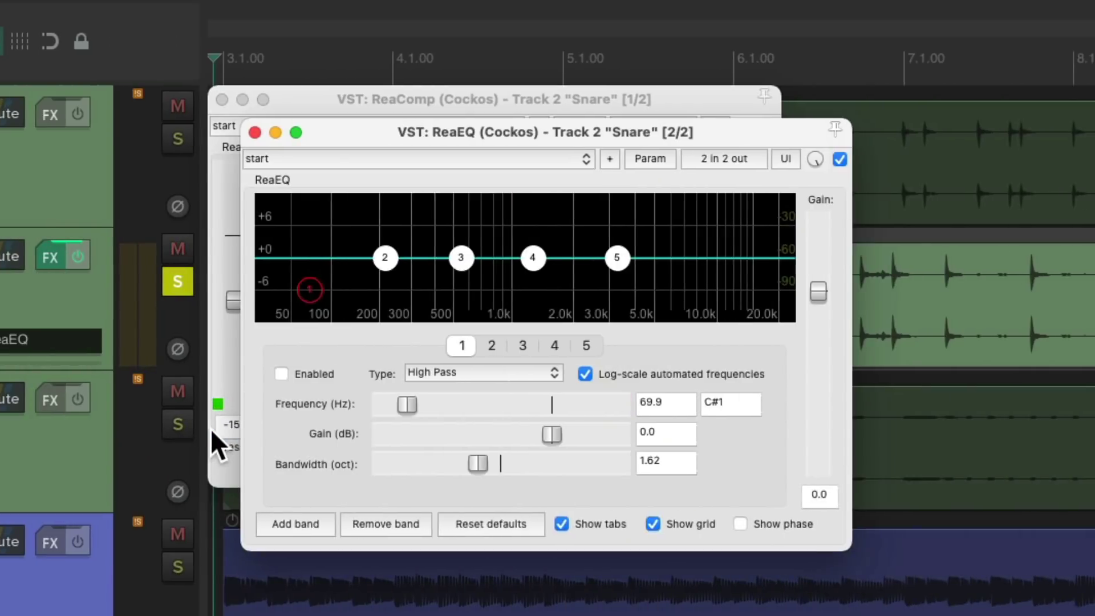
drag(865, 257, 868, 239)
drag(622, 241, 616, 240)
drag(386, 254, 409, 249)
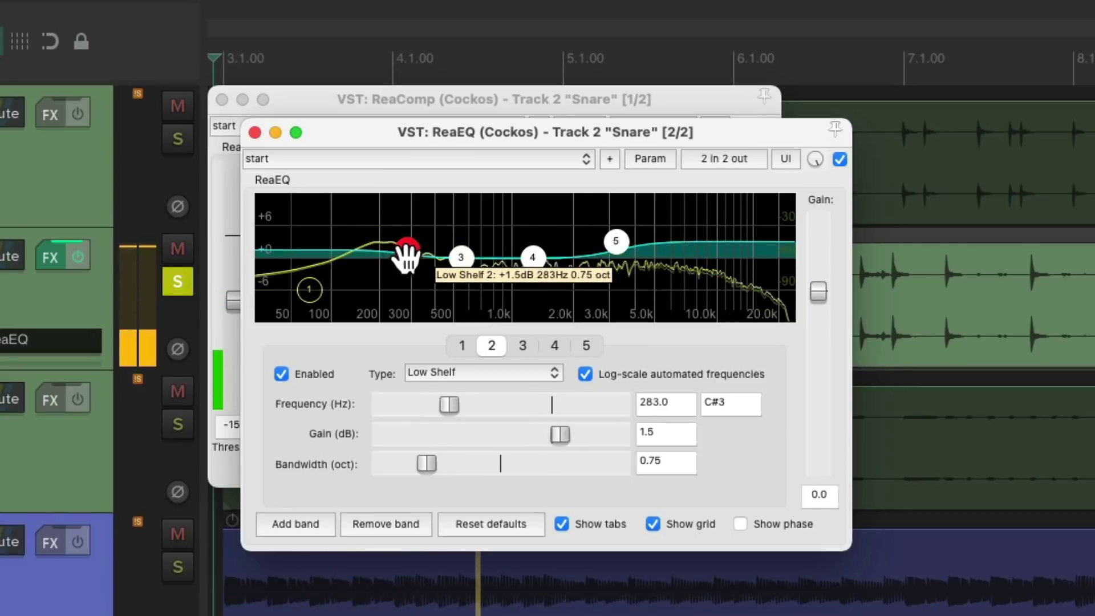
drag(616, 244, 615, 246)
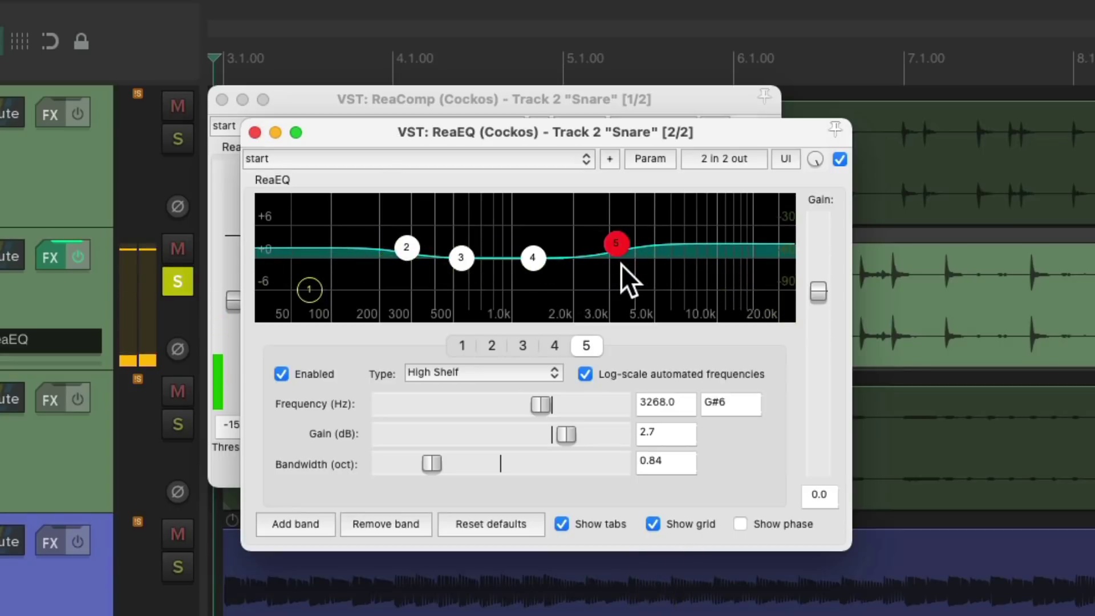
- Close the ReaEQ and ReaComp windows, unsolo the Snare, and play the full mix
click(255, 132)
click(222, 101)
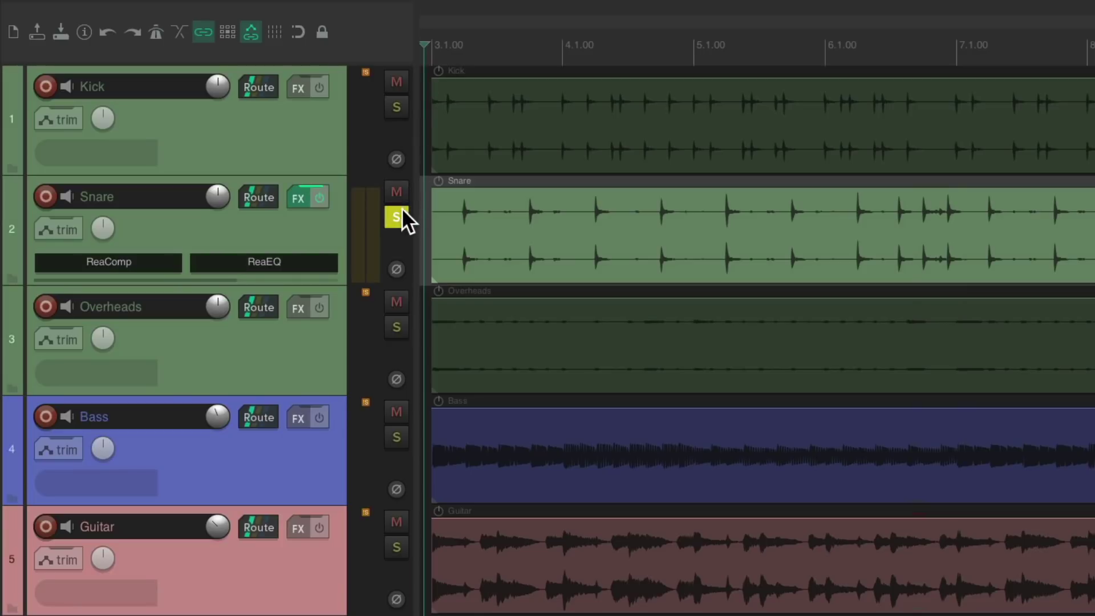
click(401, 214)
key(space)
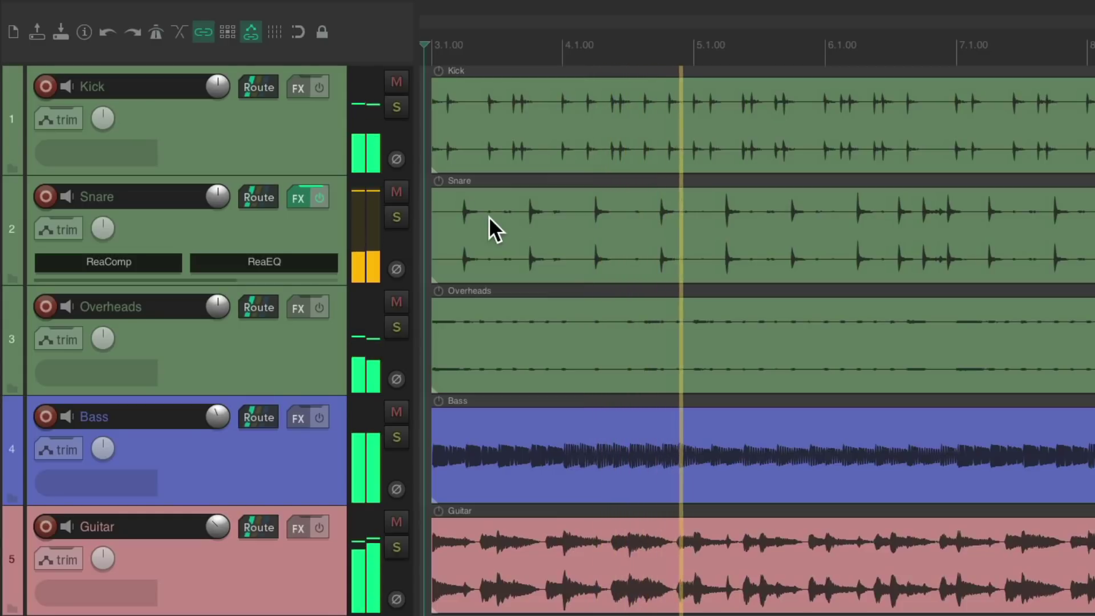
key(space)
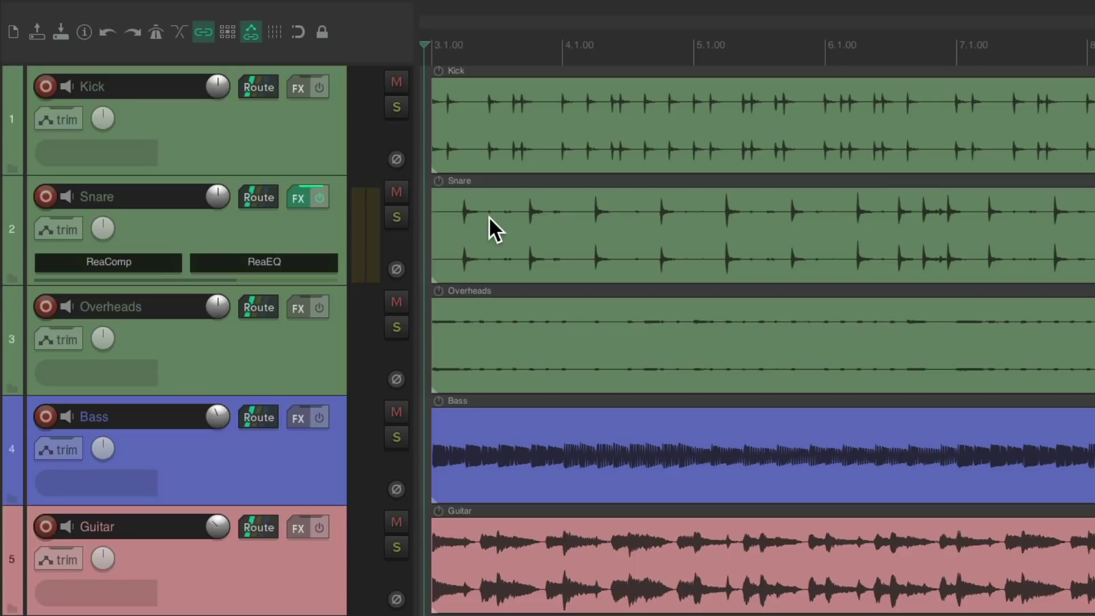
- Insert a new track below Overheads and name it Drumverb
click(310, 344)
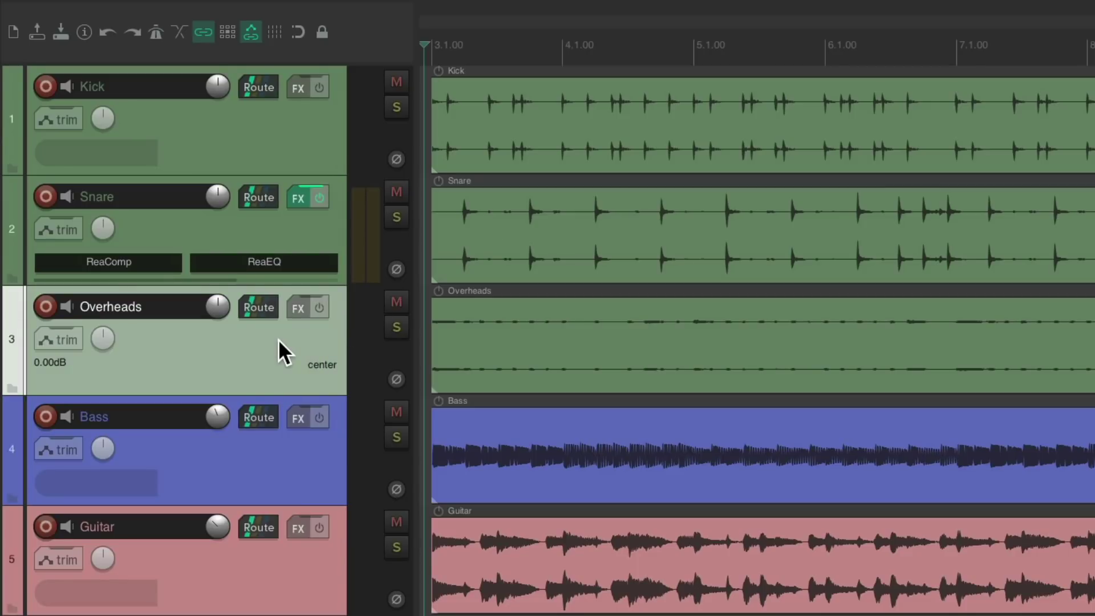
key(ctrl+t)
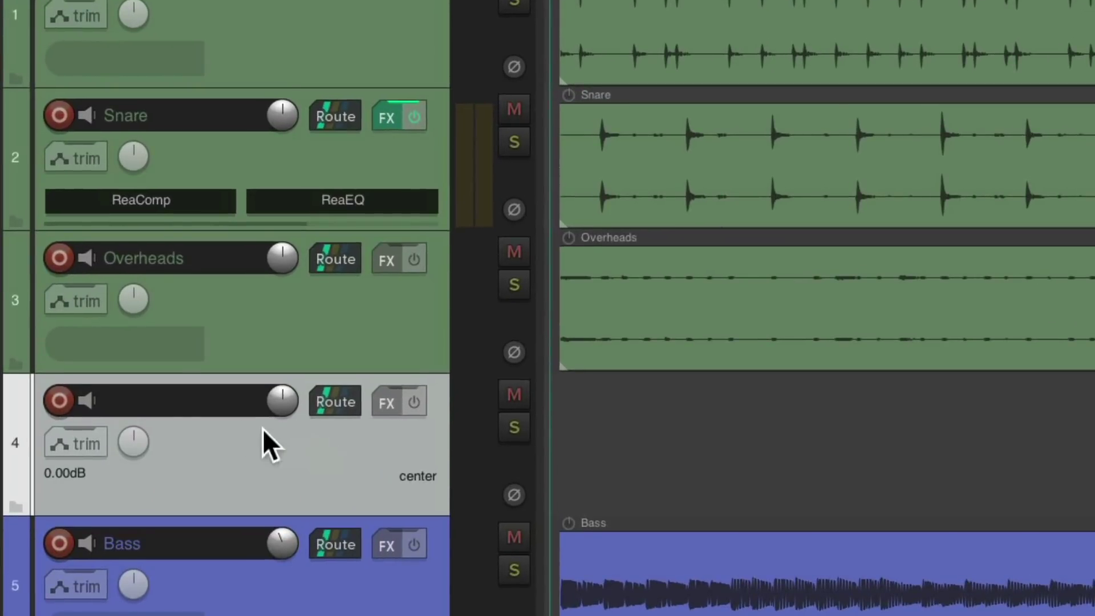
double_click(173, 404)
text(Drumverb)
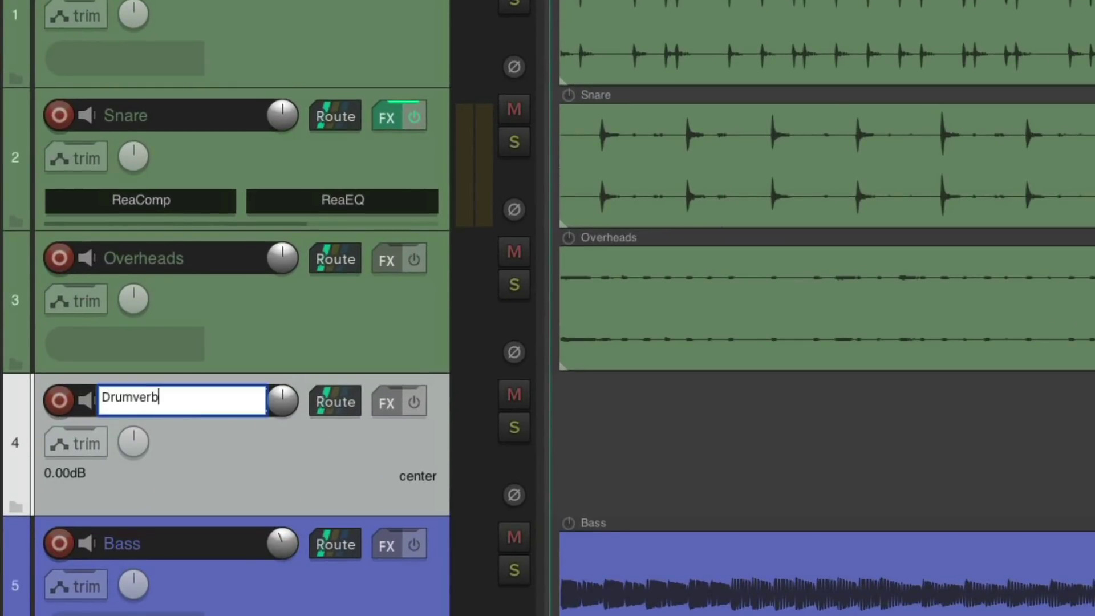
key(Return)
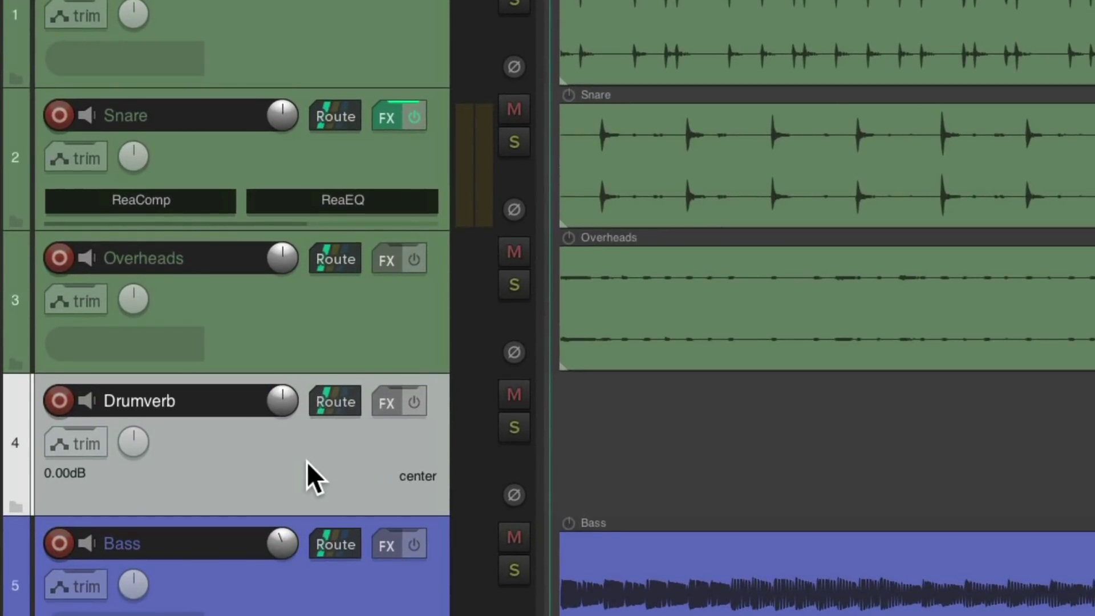
- Add ReaVerbate from FX Favorites to the Drumverb track
right_click(381, 411)
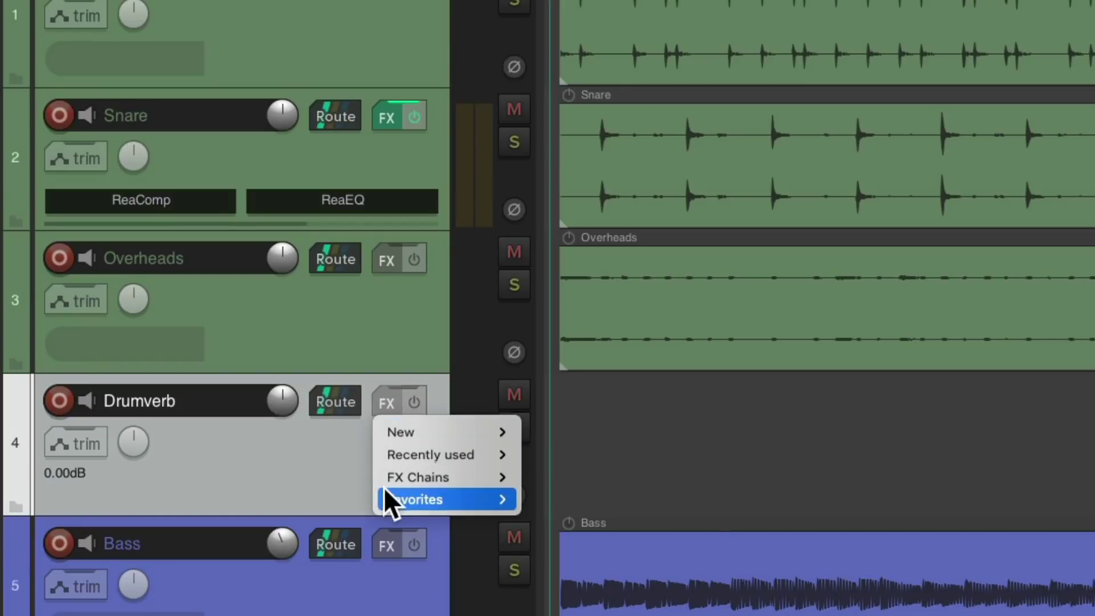
mouse_move(394, 500)
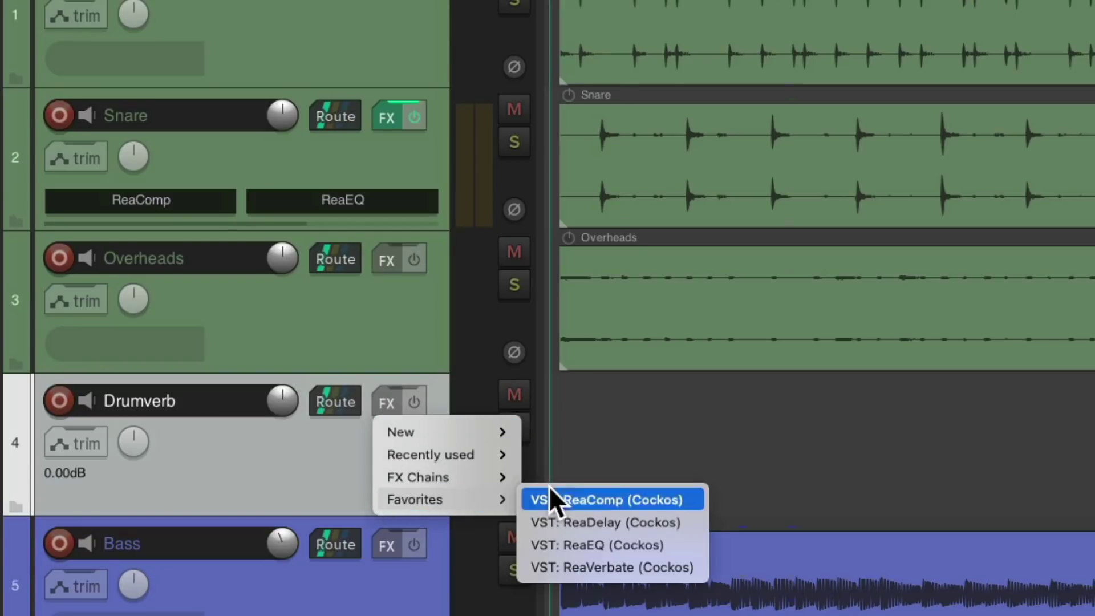
click(528, 565)
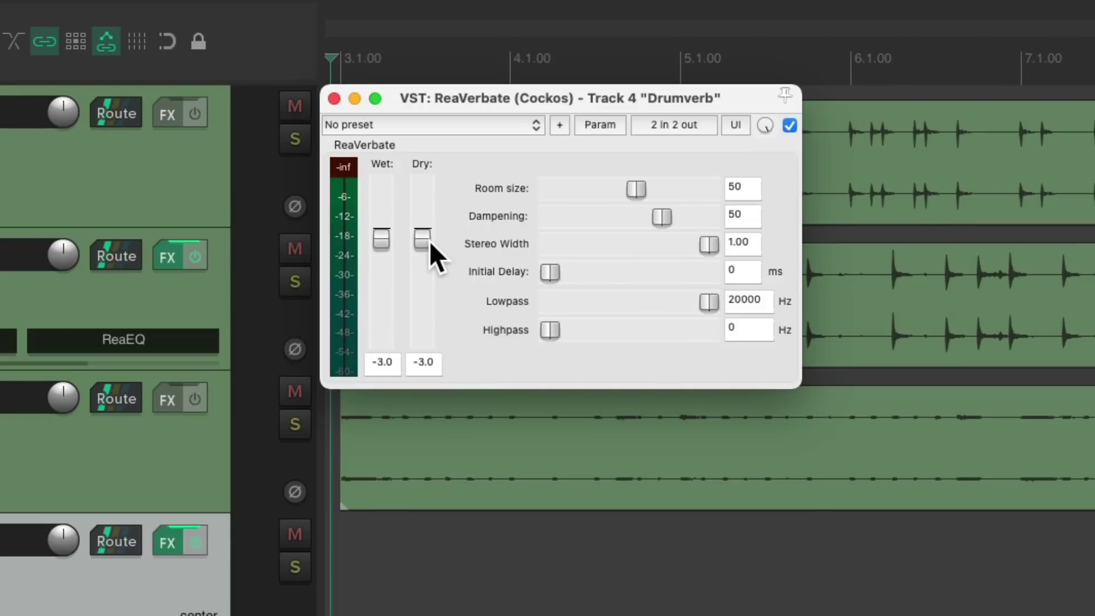
- Set ReaVerbate's Dry to -inf, reset Wet to +0.0 dB, and set room size to 79
drag(424, 238, 433, 428)
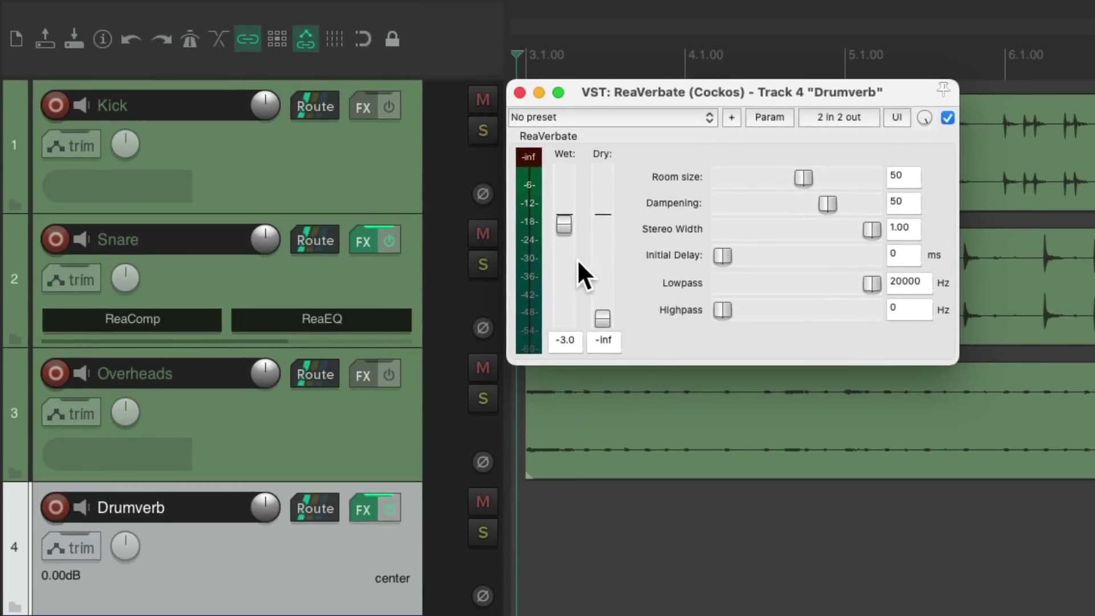
double_click(556, 219)
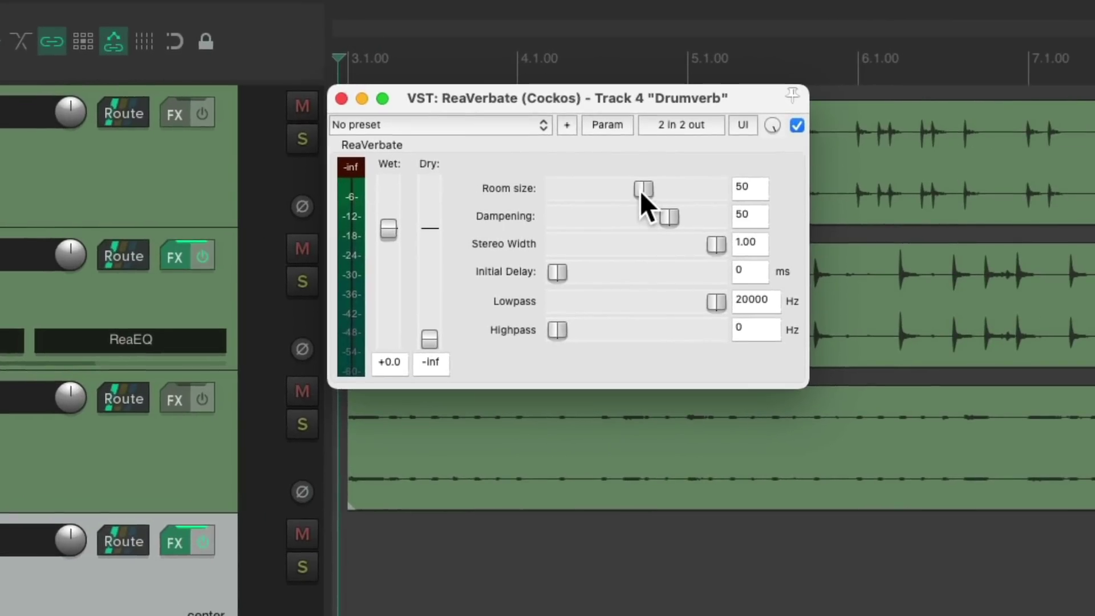
drag(802, 176, 840, 176)
drag(683, 189, 690, 192)
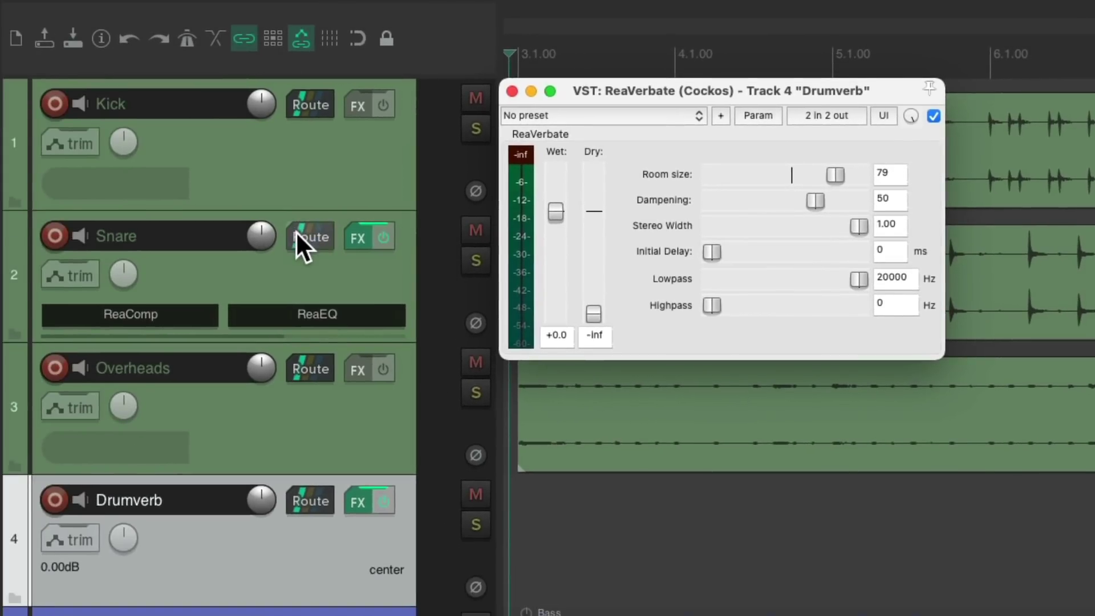
- Send the Snare to Drumverb and lower that send to -9.69 dB
drag(295, 231, 336, 541)
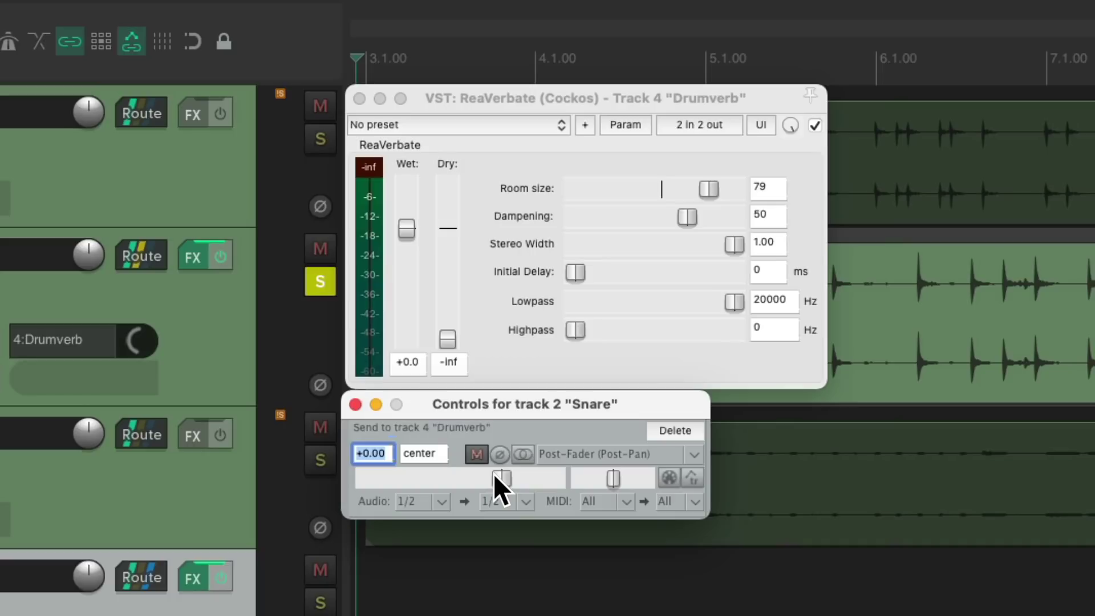
drag(493, 474, 467, 484)
key(space)
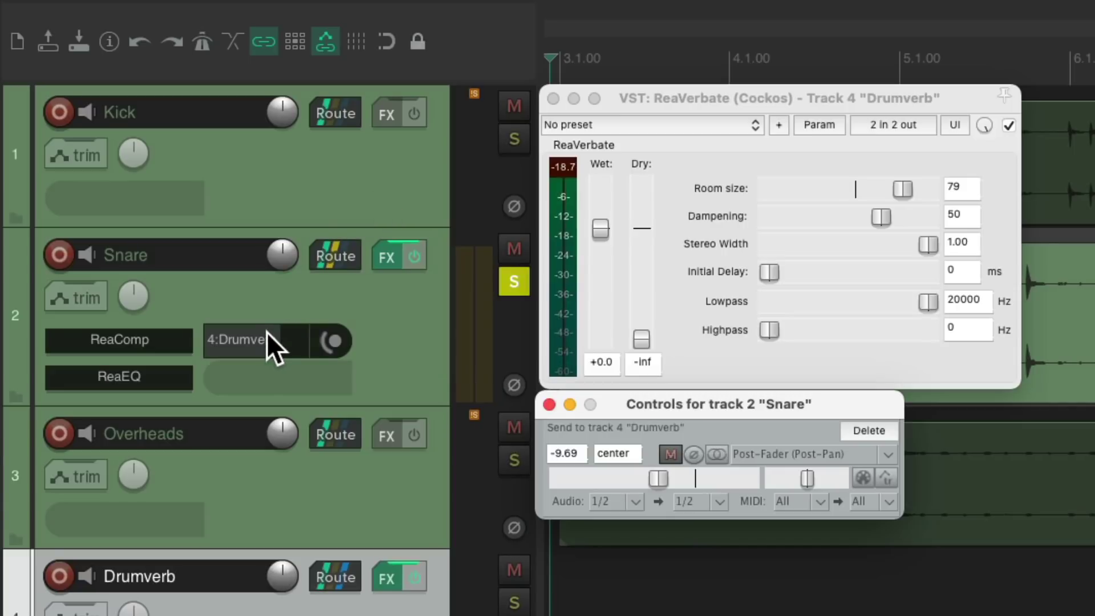
- Copy the Snare's Drumverb send onto Kick and lower it to -12.24 dB
drag(266, 331, 334, 198)
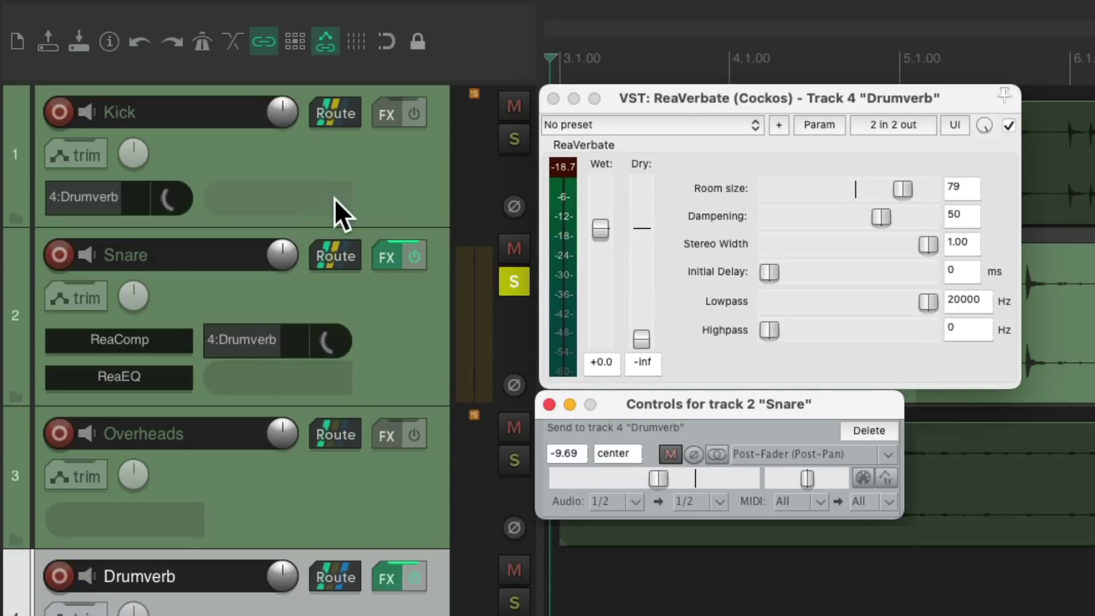
click(108, 197)
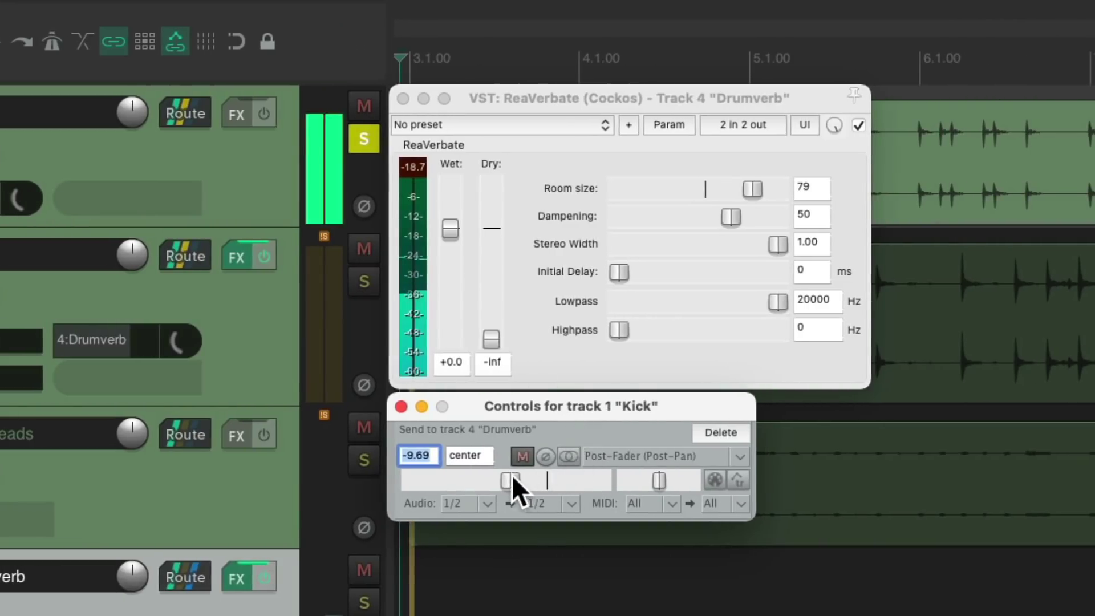
mouse_move(510, 479)
mouse_down()
mouse_move(427, 479)
mouse_move(504, 479)
mouse_up()
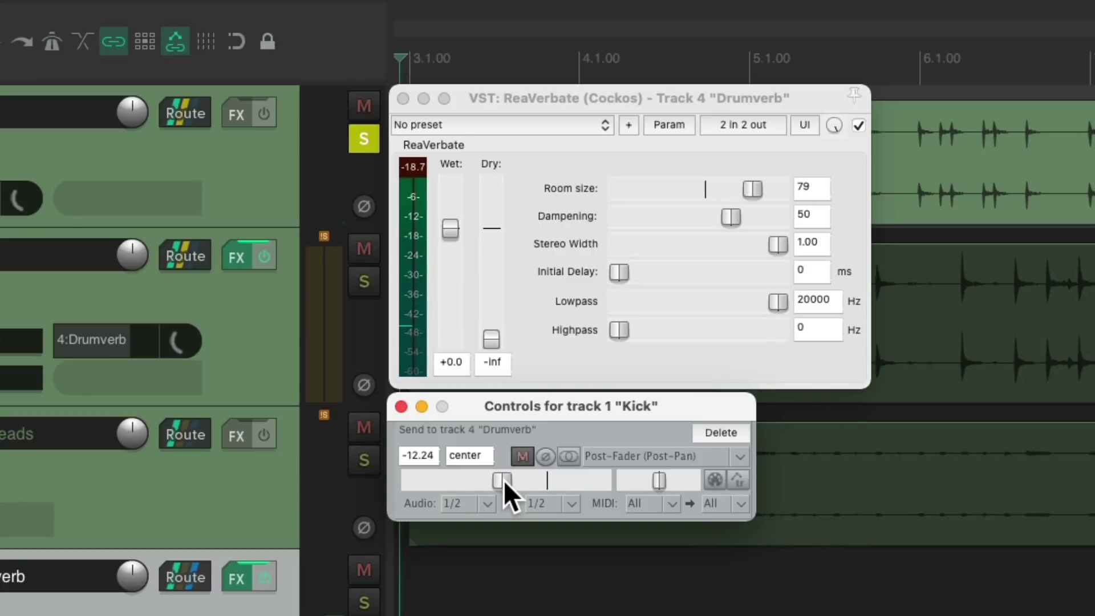
- Close the Kick send window, unsolo Kick, and solo Overheads
click(401, 406)
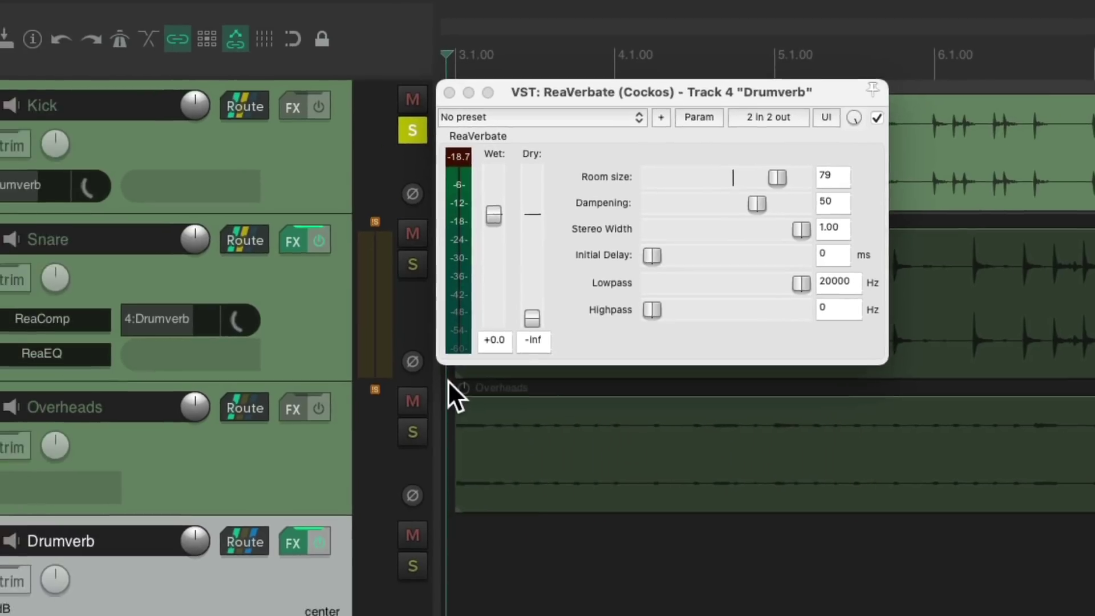
click(455, 123)
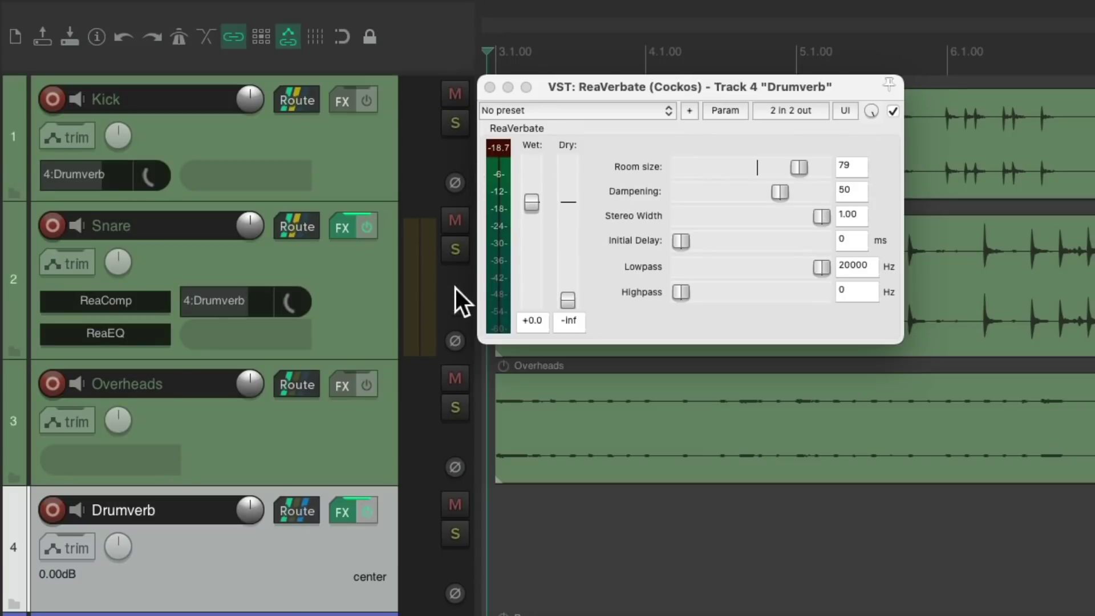
click(454, 399)
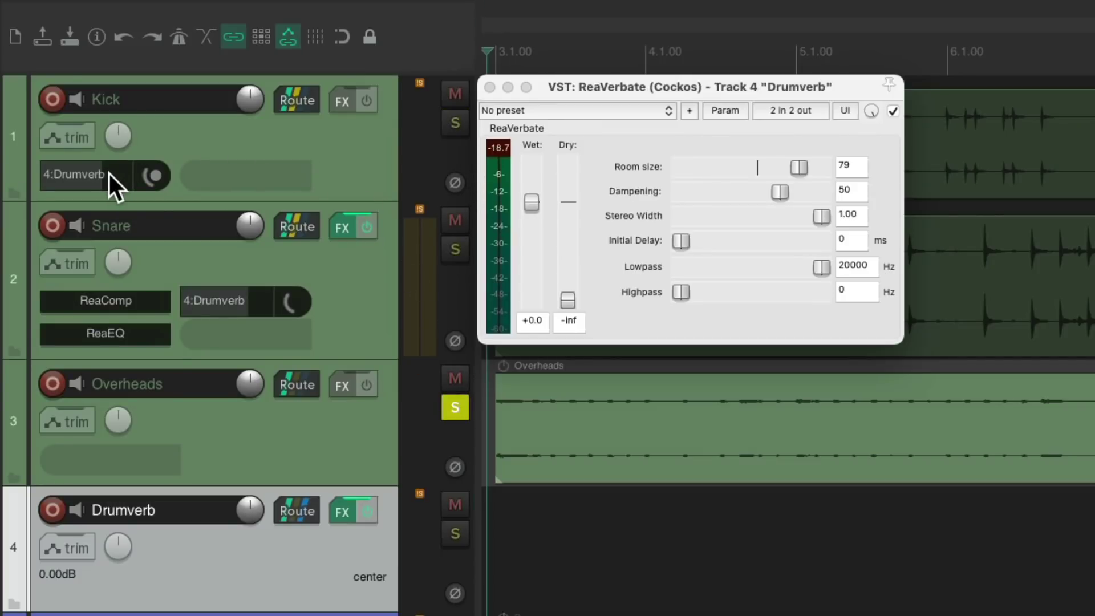
- Copy the Drumverb send onto Overheads and set it to -12.24 dB while listening
drag(108, 173, 317, 429)
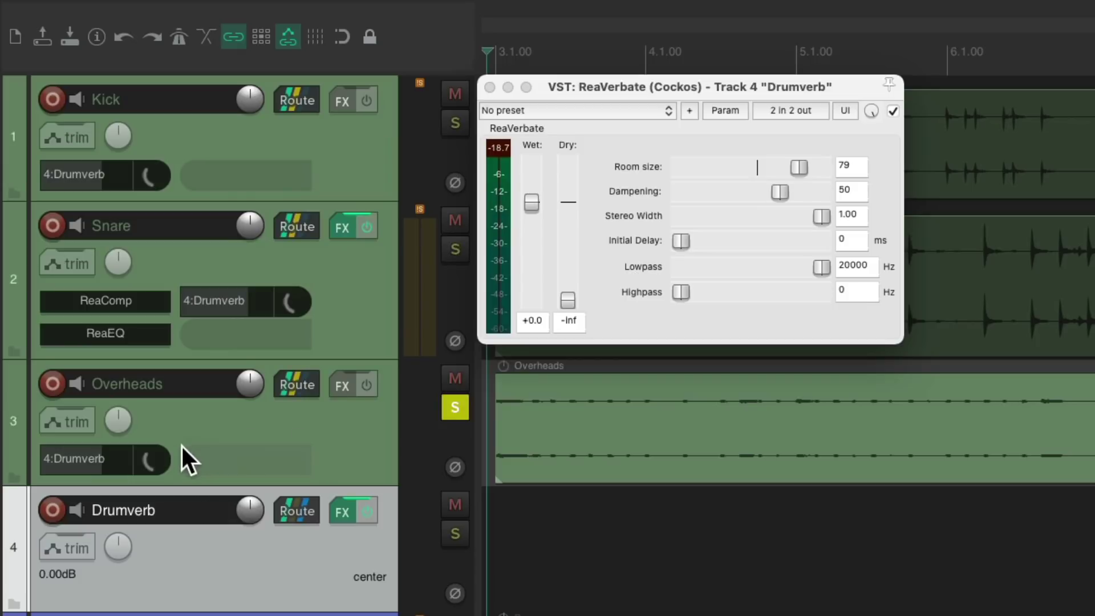
click(127, 460)
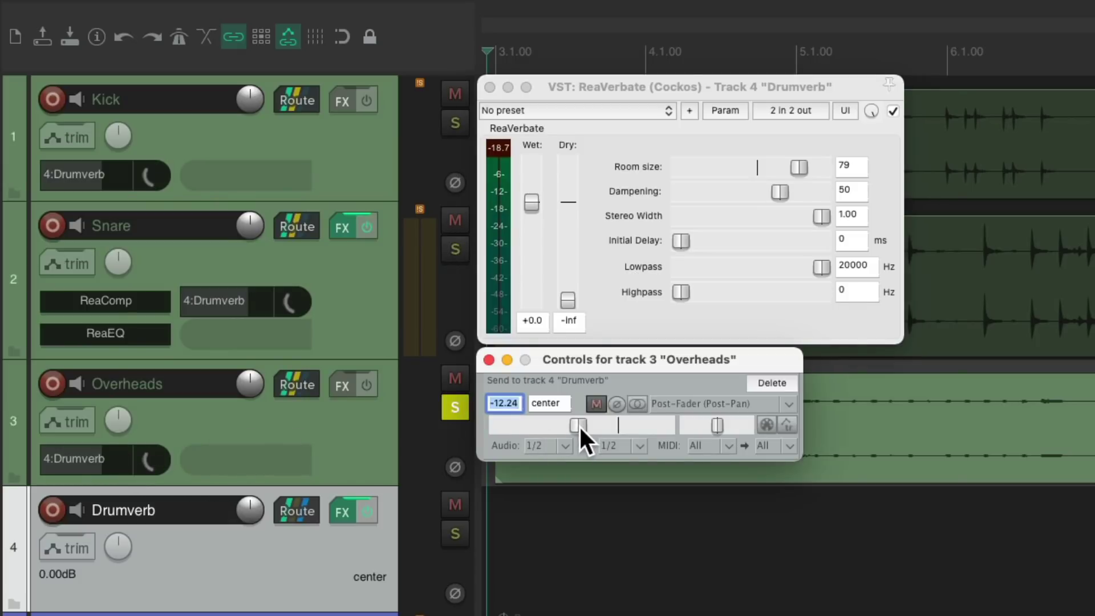
key(space)
mouse_move(580, 425)
mouse_down()
mouse_move(546, 427)
mouse_move(614, 426)
mouse_move(579, 429)
mouse_up()
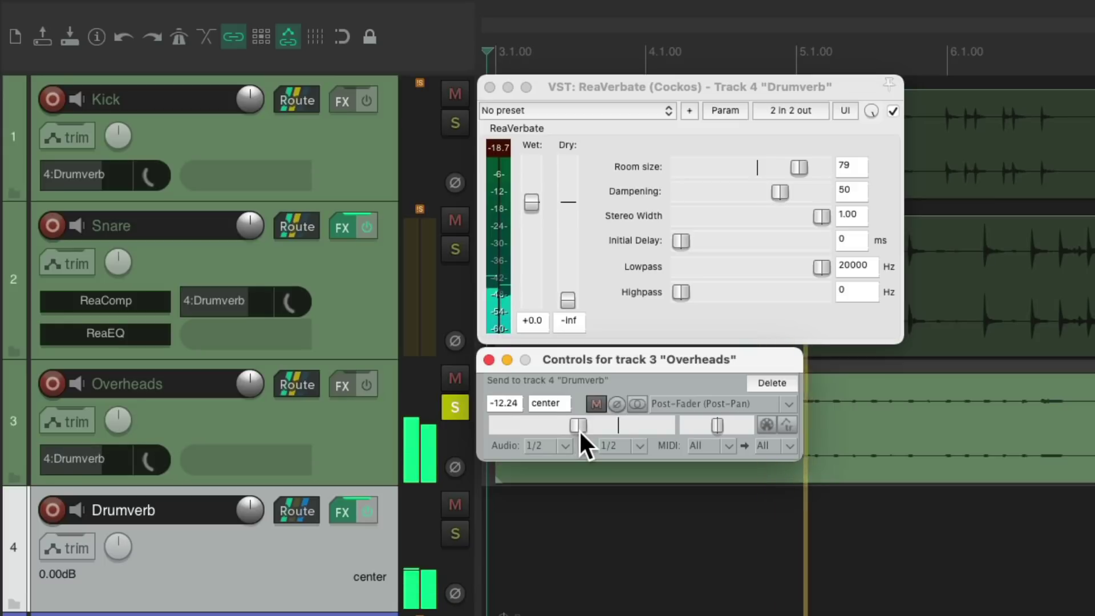
key(space)
click(488, 360)
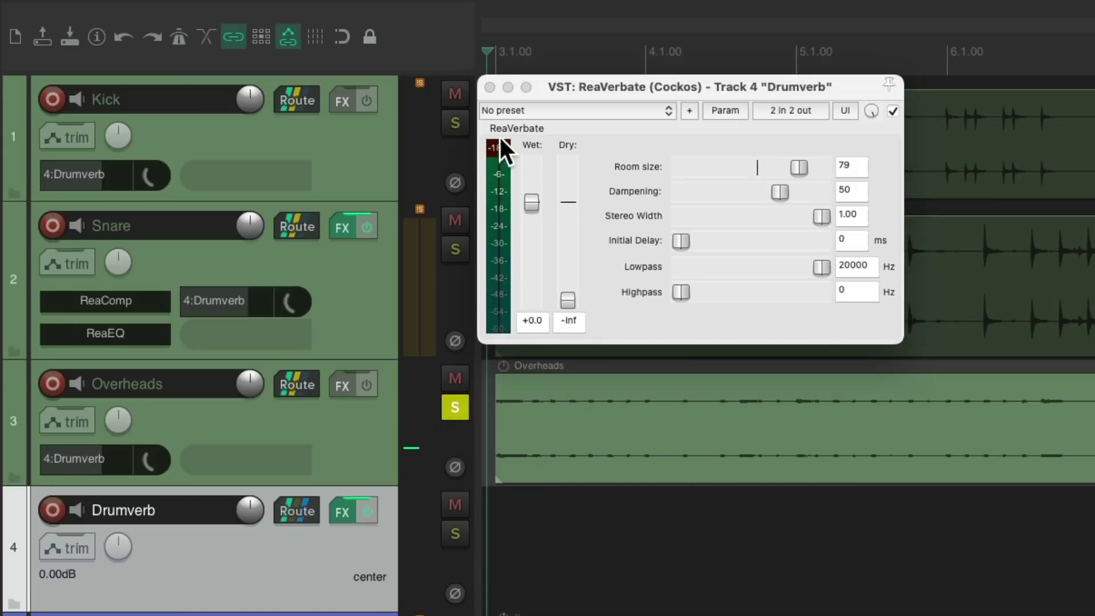
- Close ReaVerbate, solo Kick and Snare with Overheads, and compare drums with Drumverb muted and unmuted
click(490, 86)
drag(462, 117, 466, 248)
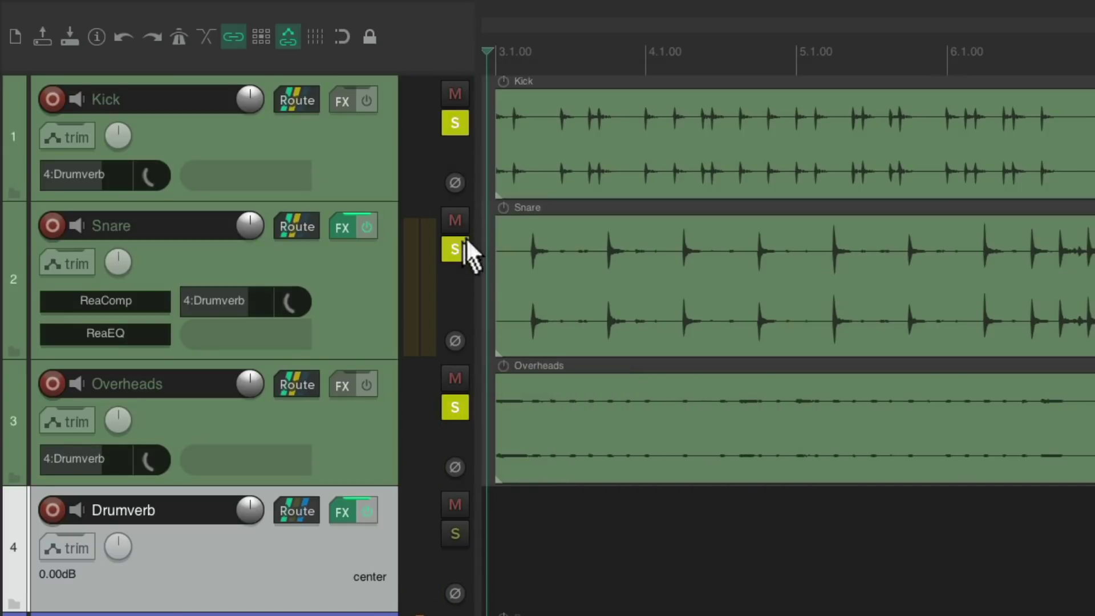
key(space)
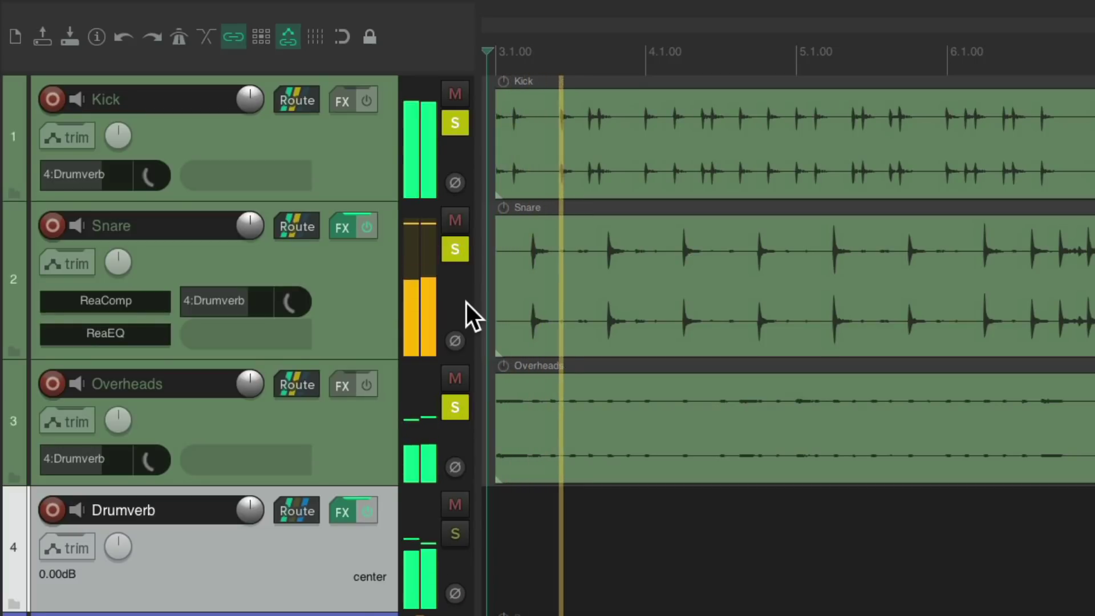
click(455, 503)
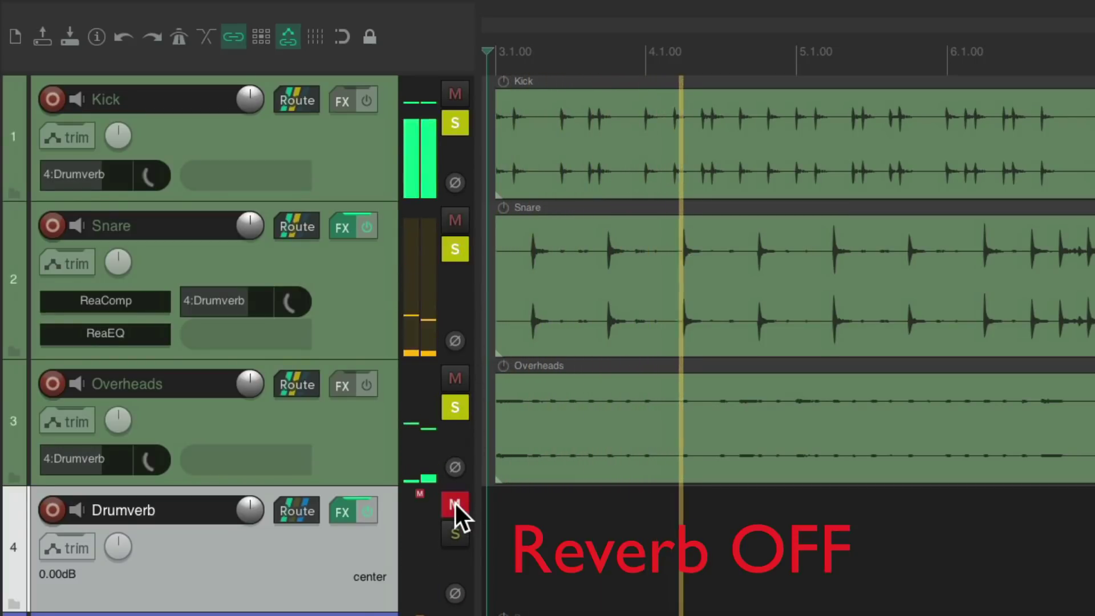
click(455, 502)
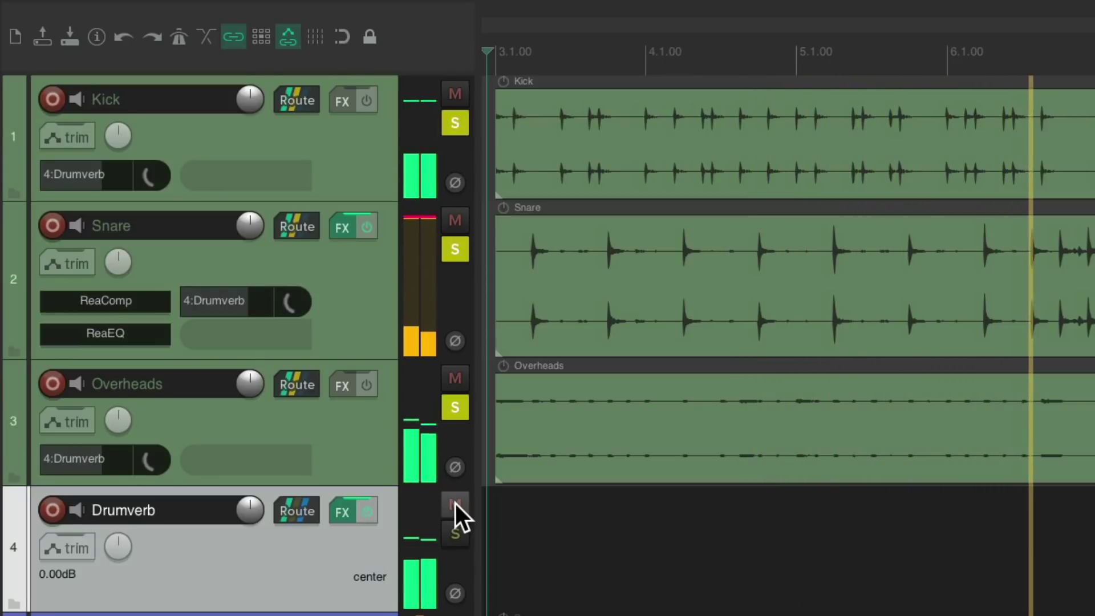
key(space)
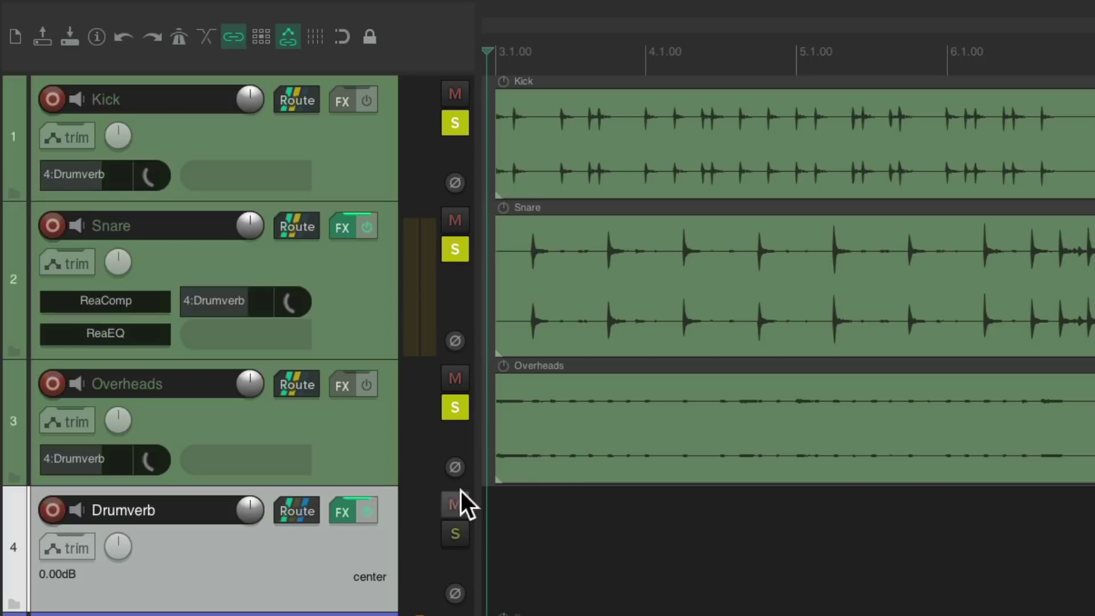
- Add ReaDelay to Drumverb with Dry at -inf and musical length .5, then preview it
right_click(348, 511)
mouse_move(340, 595)
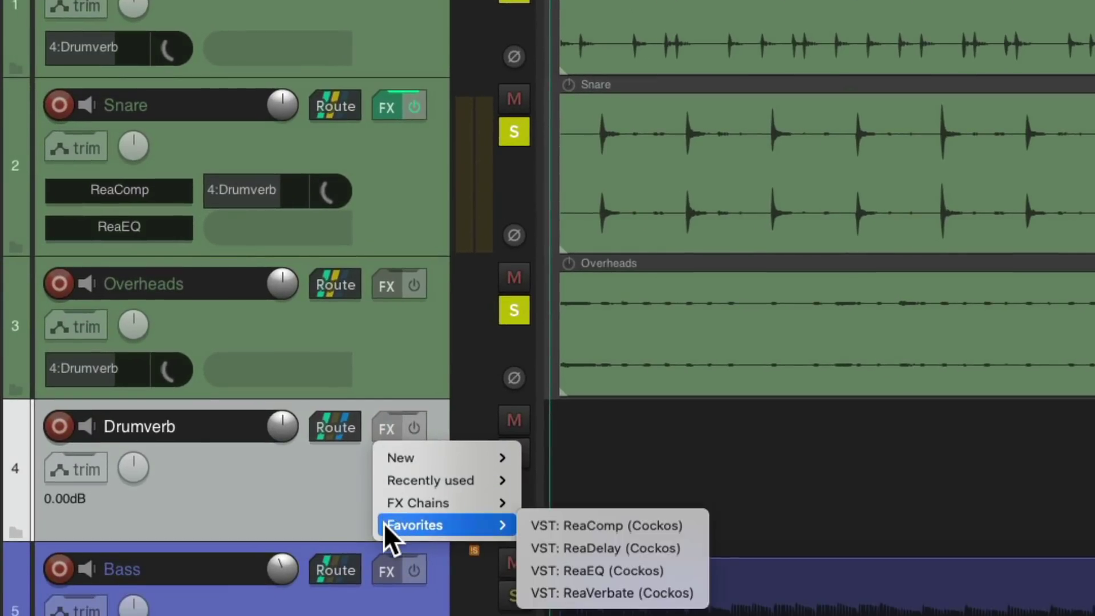
click(533, 548)
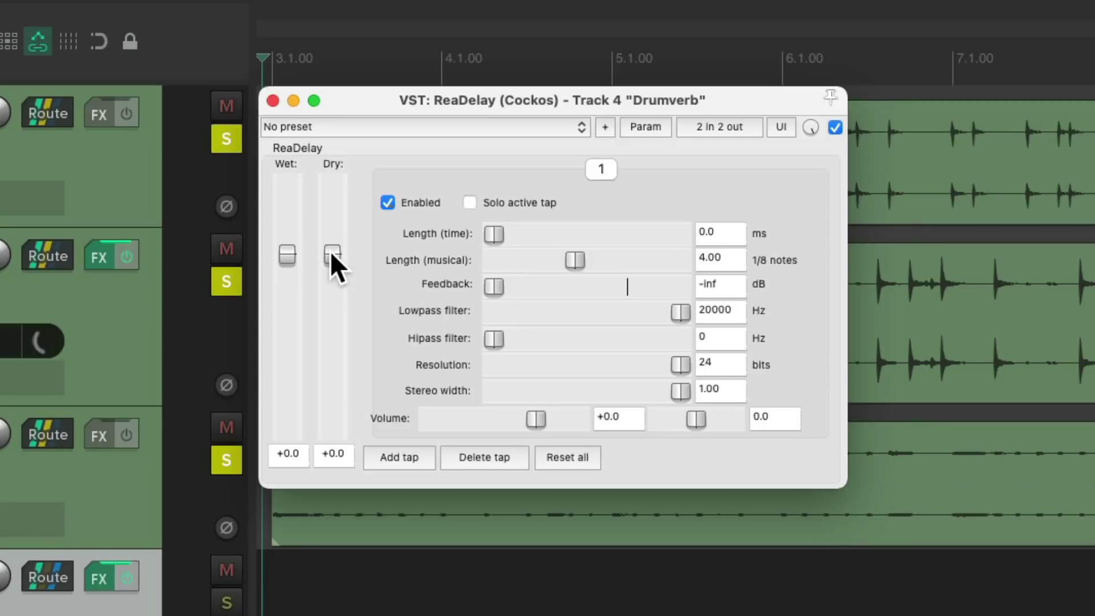
drag(331, 251, 336, 439)
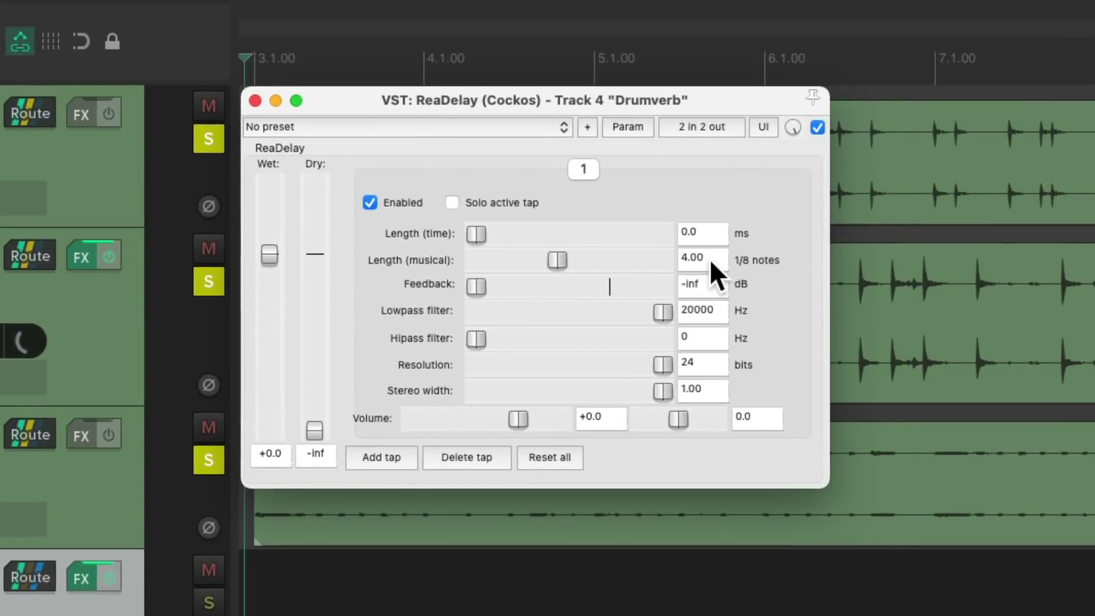
double_click(901, 229)
text(.5)
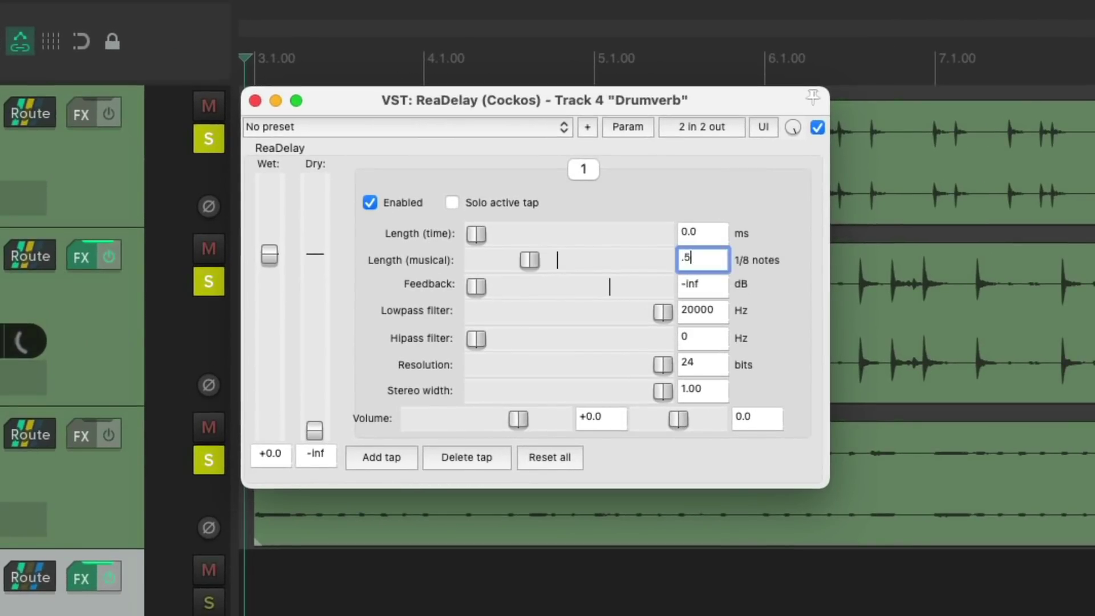
key(space)
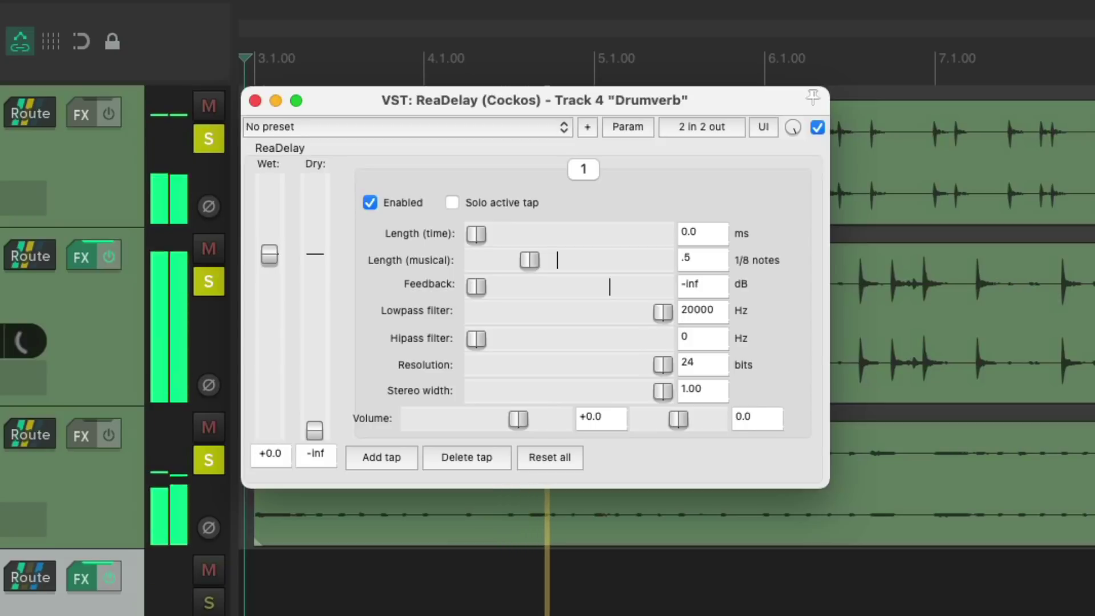
key(space)
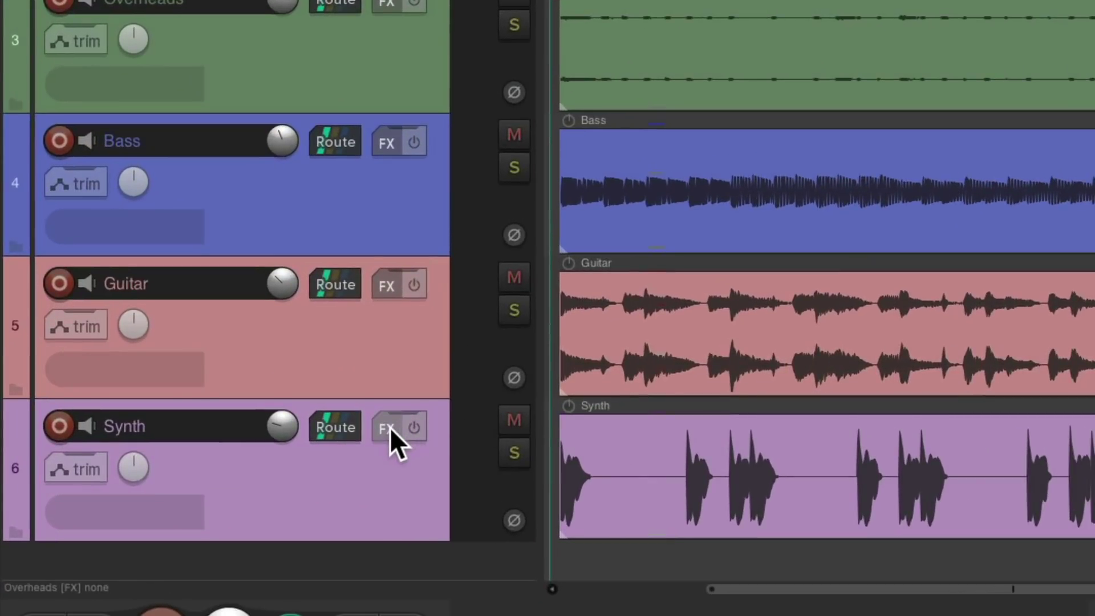
- Add ReaDelay to the Synth track with wet -22.1 dB, length 1, and feedback about -4.5 dB
click(390, 428)
mouse_move(394, 525)
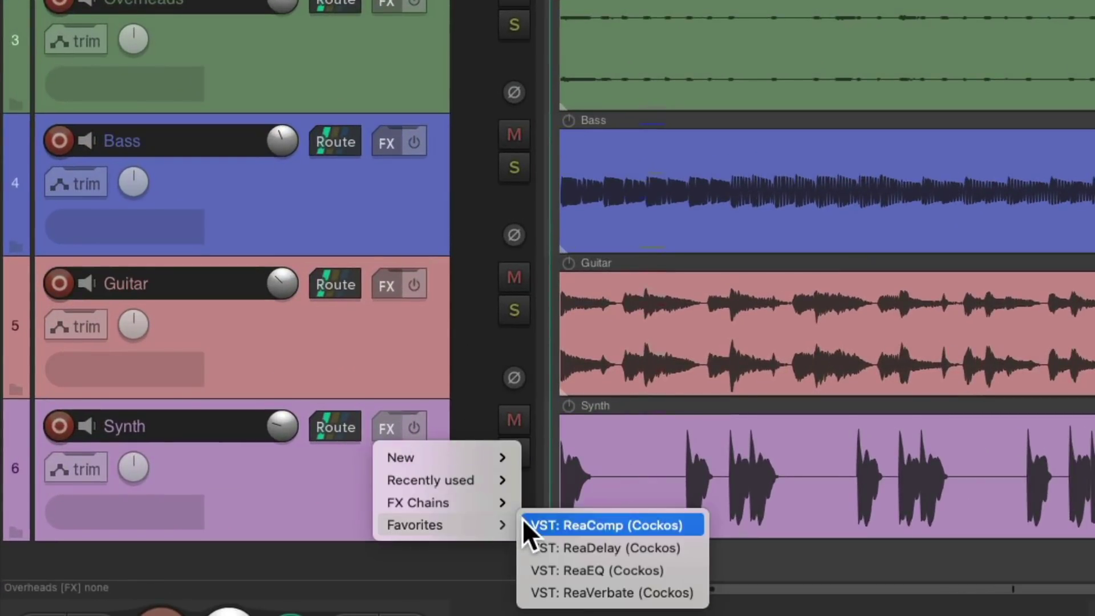
click(520, 547)
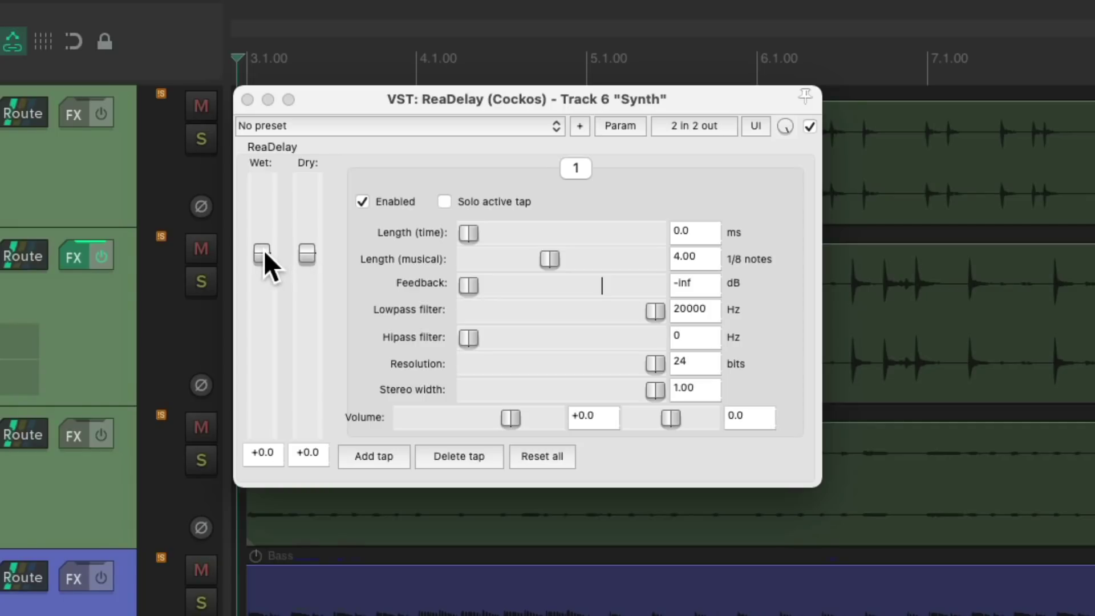
drag(264, 251, 269, 342)
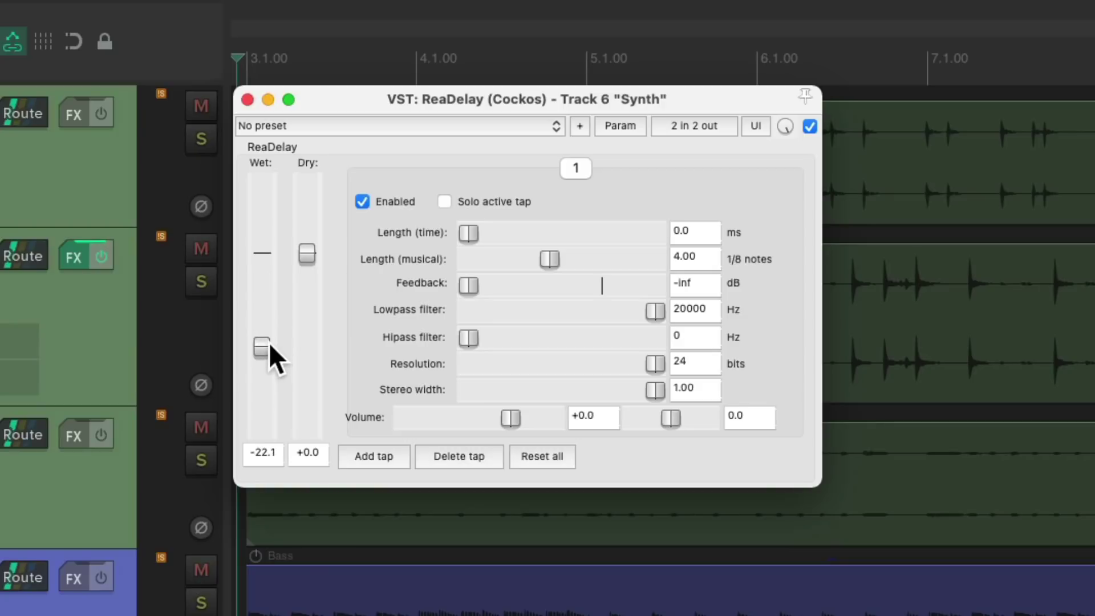
click(709, 256)
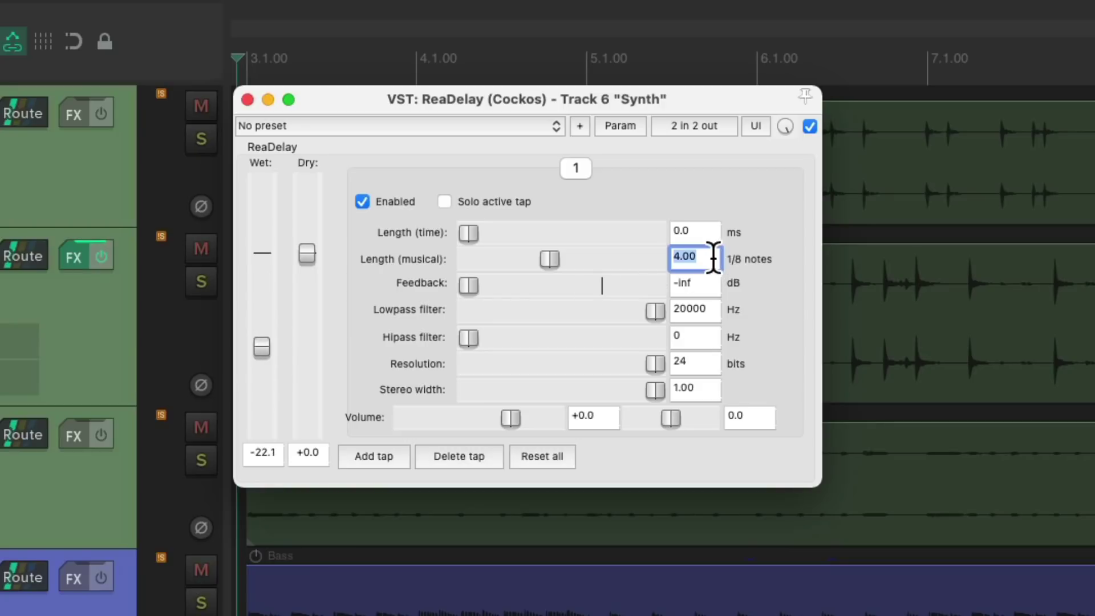
text(1)
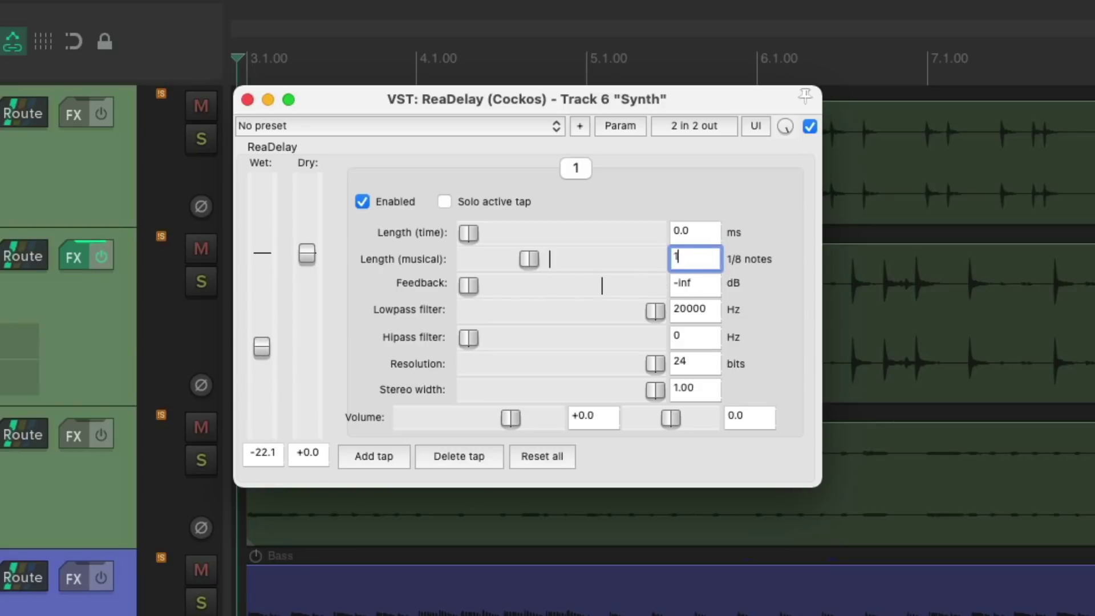
drag(465, 286, 579, 296)
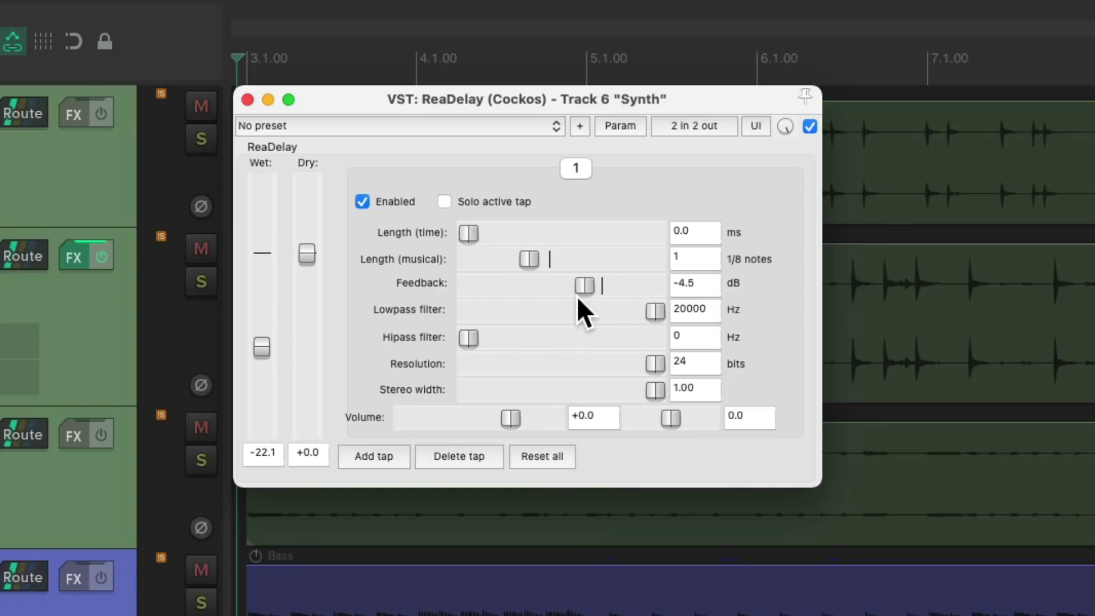
- During playback, fine-tune the Synth delay's wet level to about -16.4 dB, then close it
key(space)
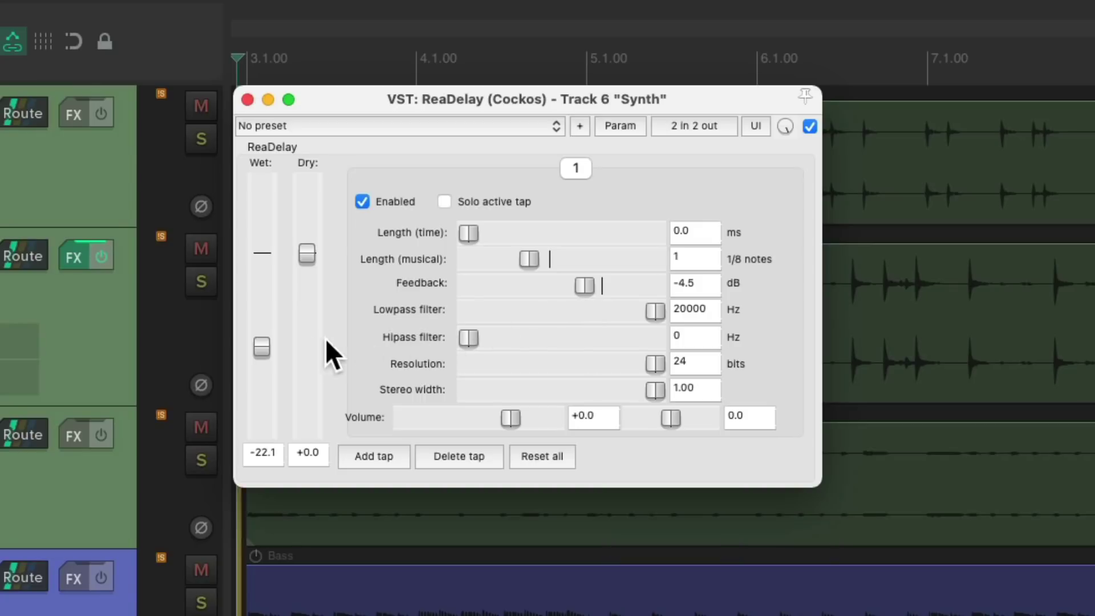
drag(264, 343, 263, 310)
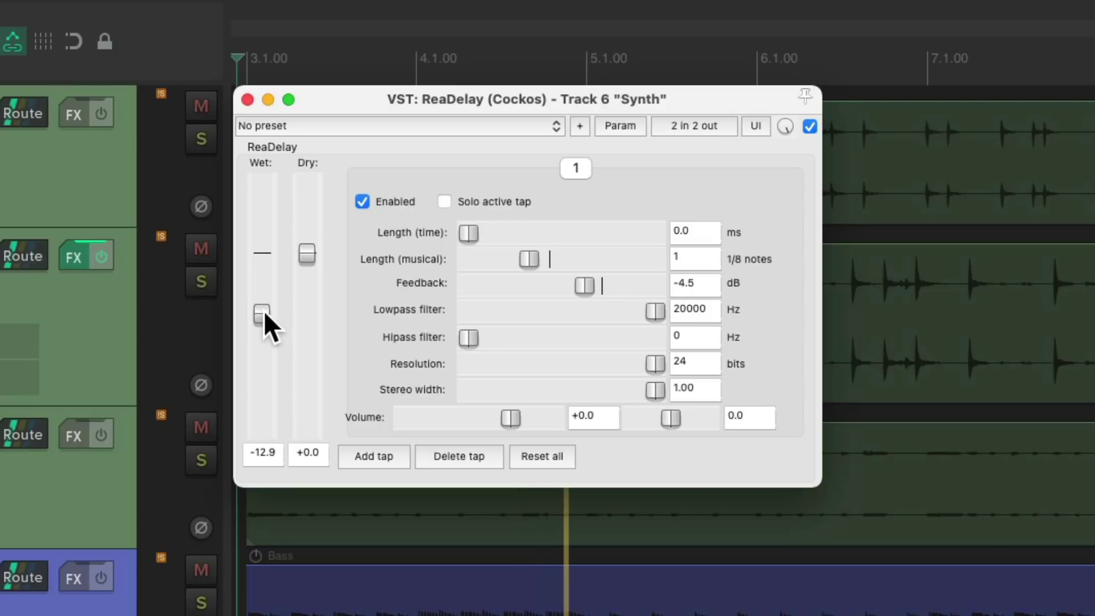
drag(264, 310, 265, 323)
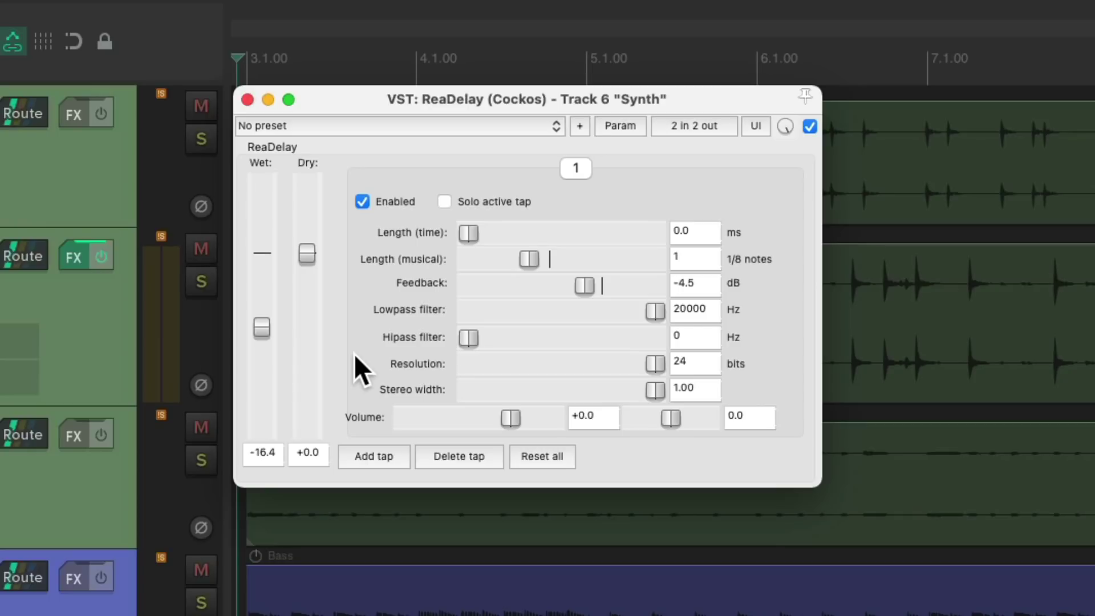
click(248, 100)
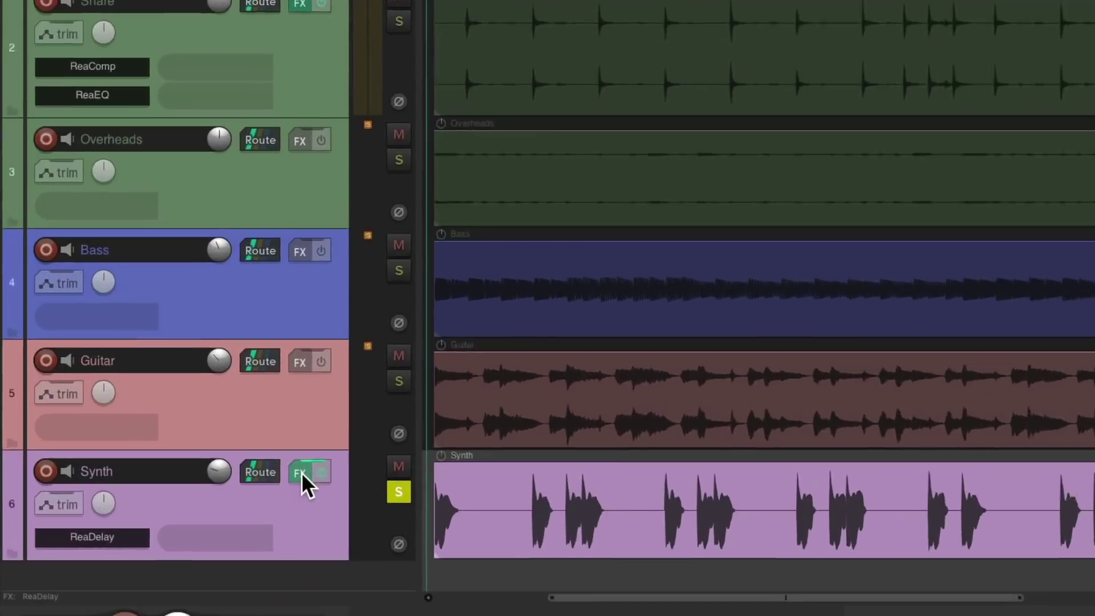
- Add ReaVerbate to the Synth track after ReaDelay
right_click(244, 541)
mouse_move(259, 615)
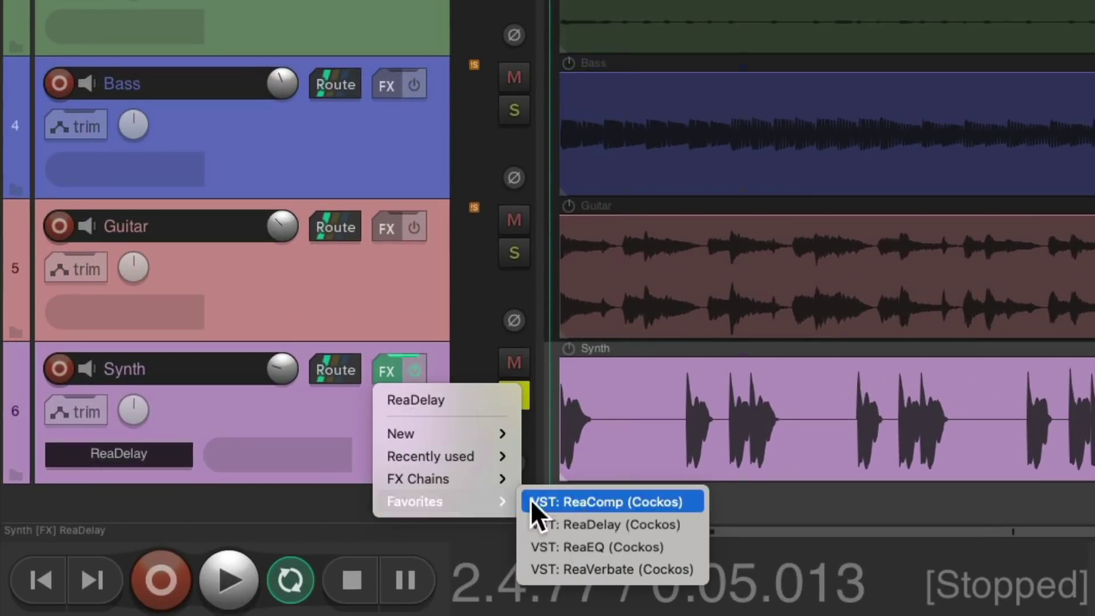
click(533, 573)
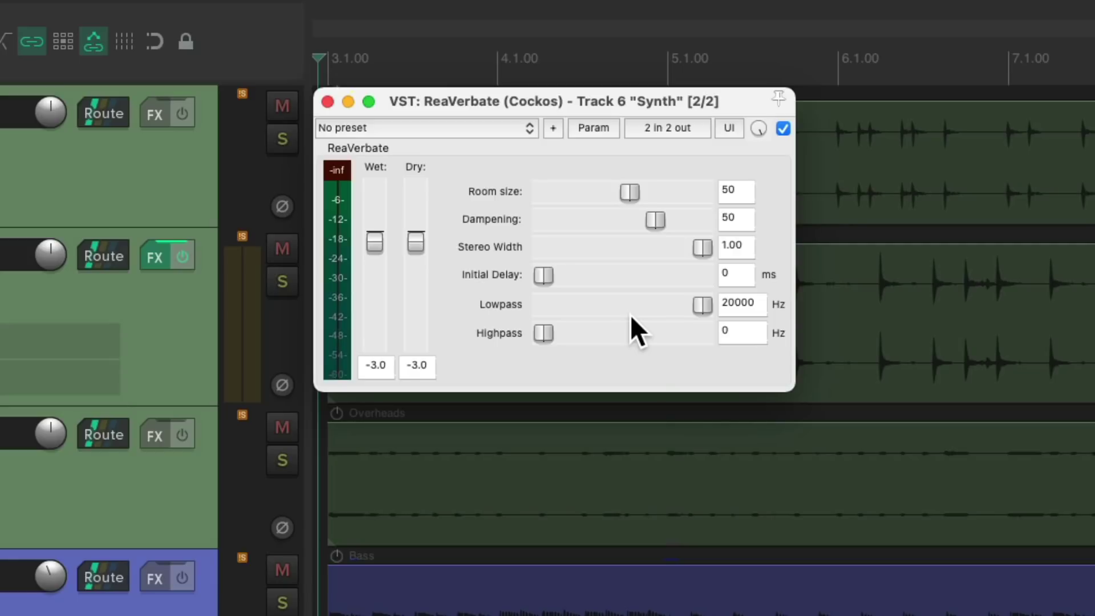
- Set ReaVerbate dry to 0 dB, wet near -14.8 dB, room size 95, dampening 10
double_click(420, 235)
drag(379, 236, 374, 268)
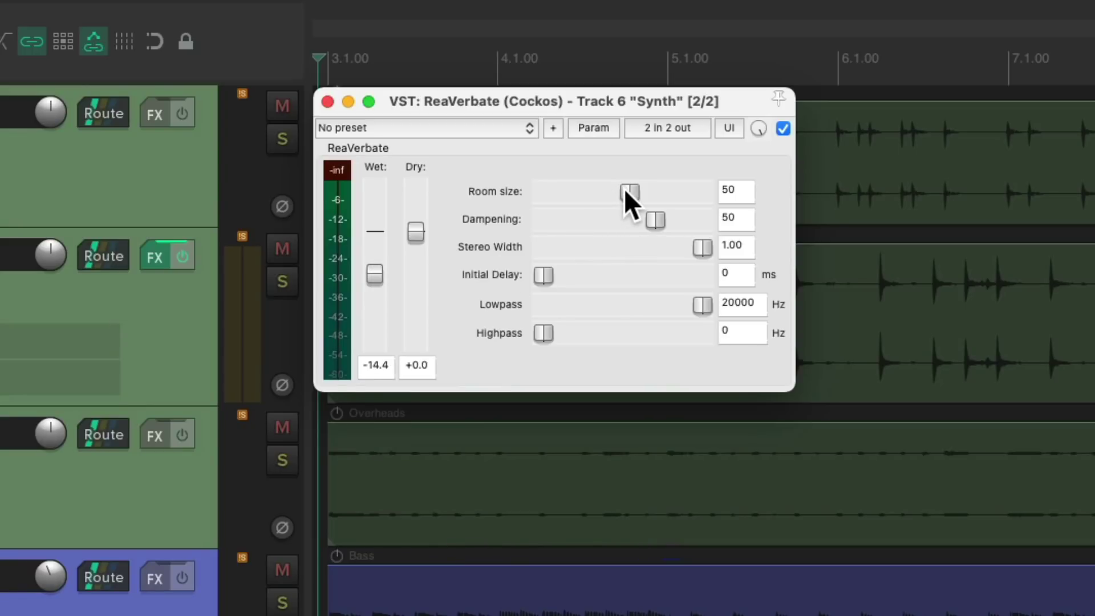
drag(625, 191, 592, 221)
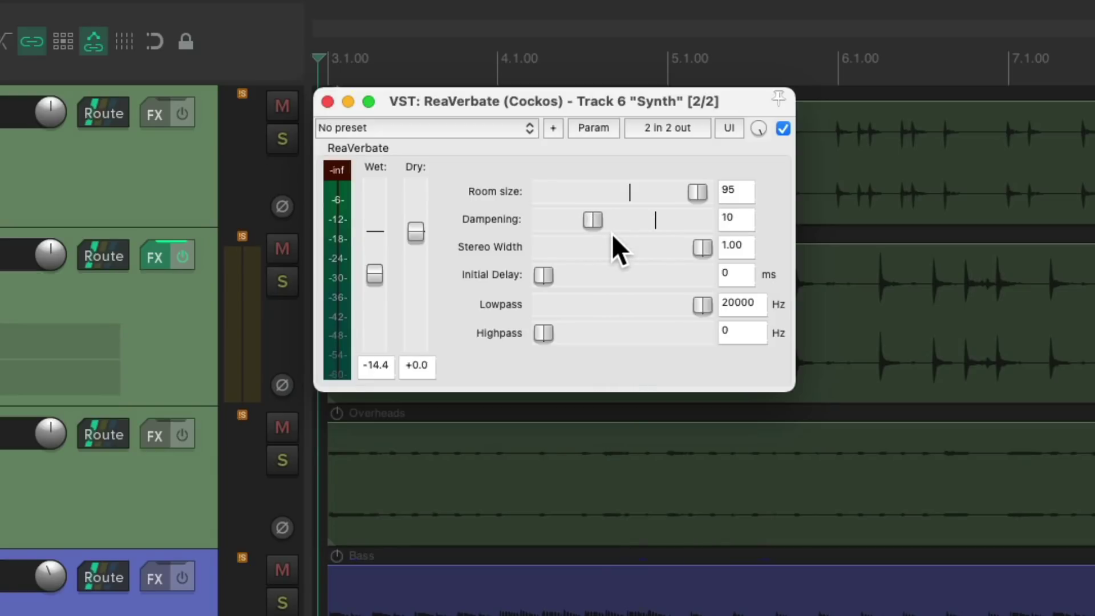
key(space)
mouse_move(375, 273)
mouse_down()
mouse_move(375, 282)
mouse_move(376, 273)
mouse_up()
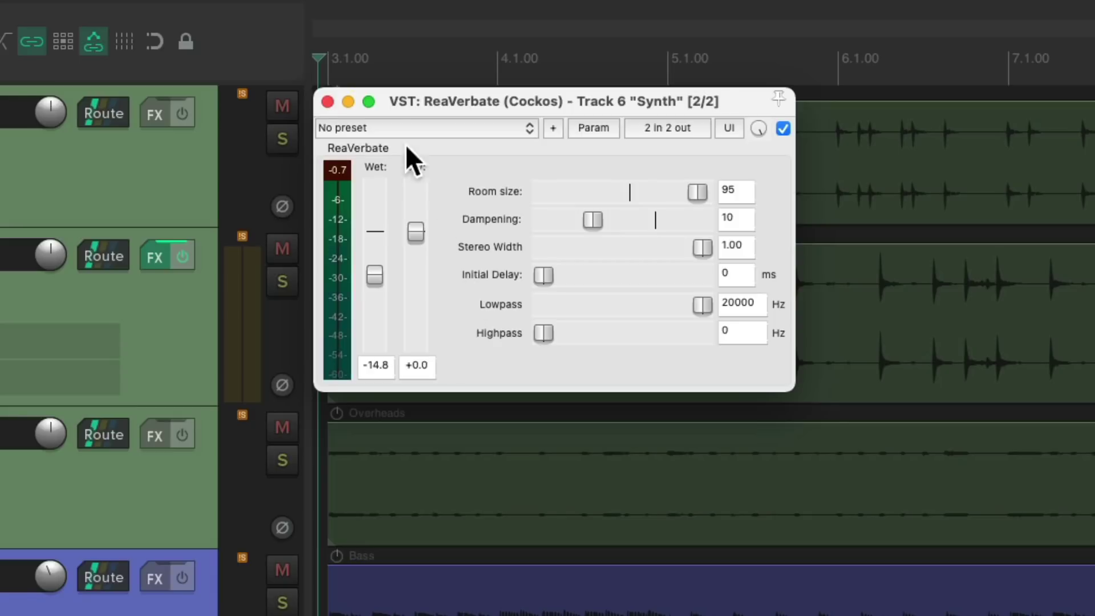
click(329, 102)
- Unsolo the Synth and play the full six-track mix once through
click(324, 558)
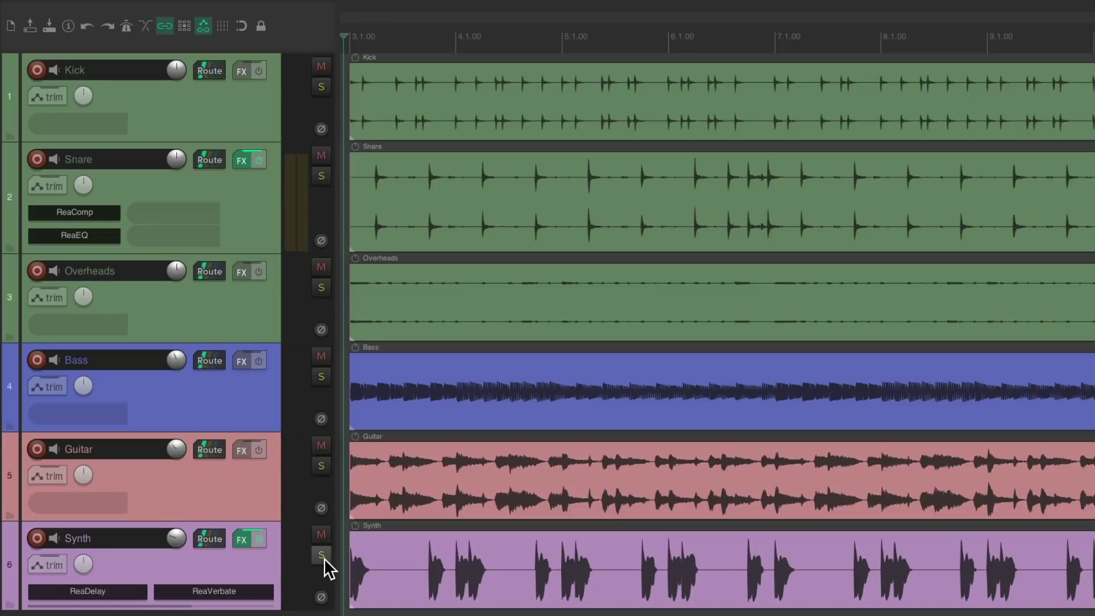
key(space)
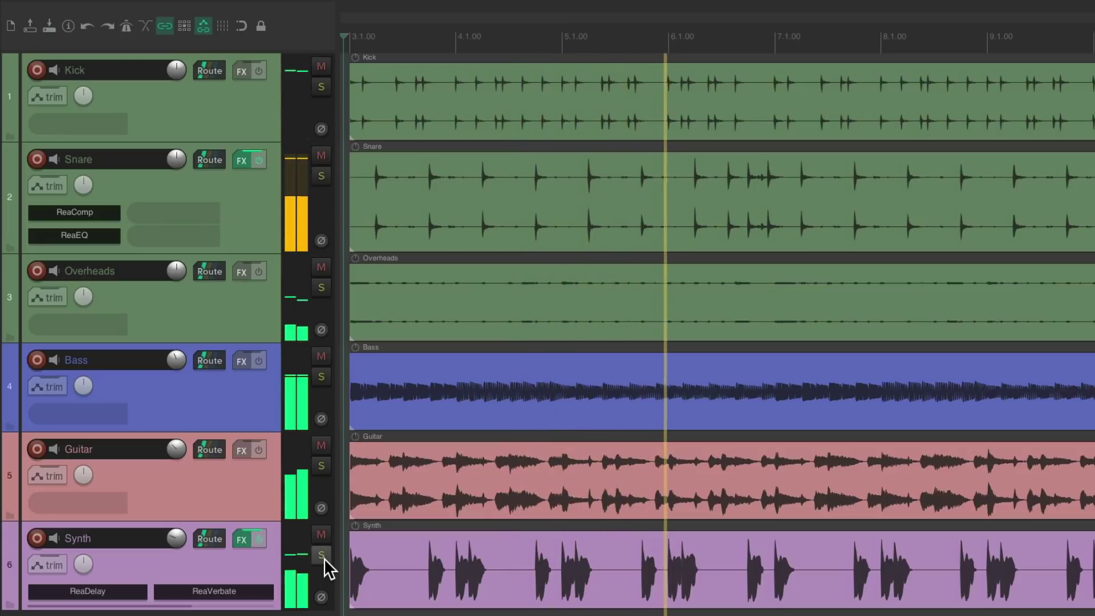
key(space)
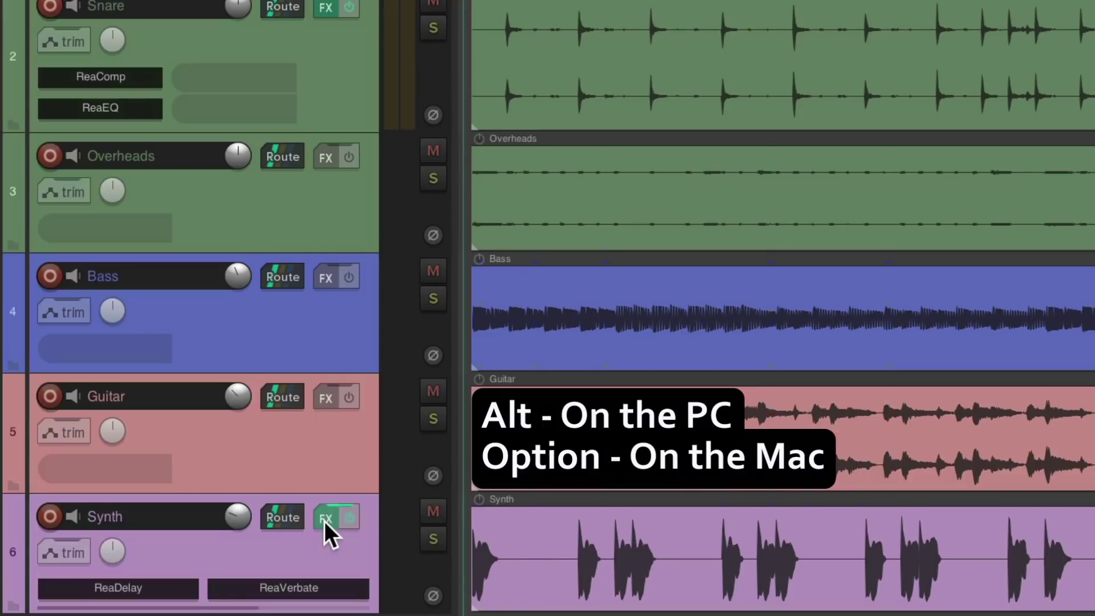
- Move the Synth track's ReaDelay and ReaVerbate onto its audio item and check the item's ReaVerbate settings
drag(324, 521, 679, 525)
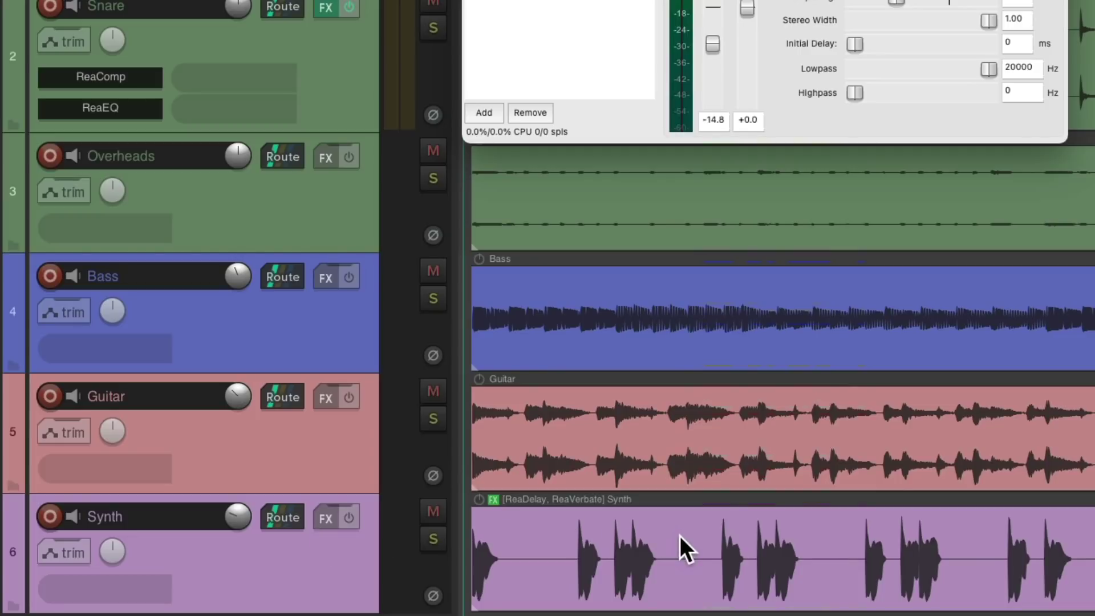
click(491, 499)
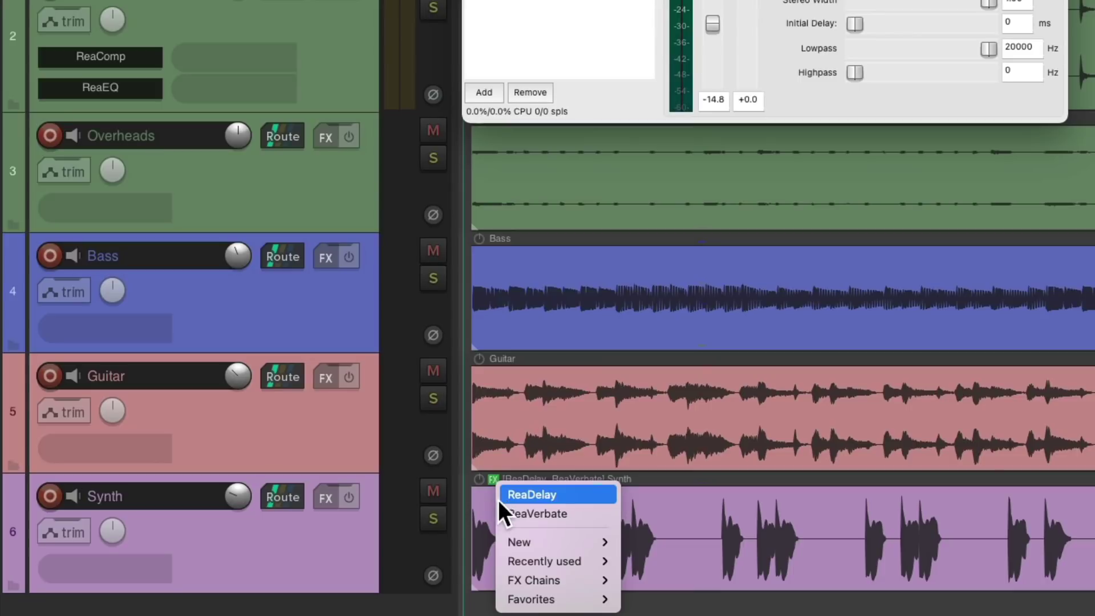
click(499, 512)
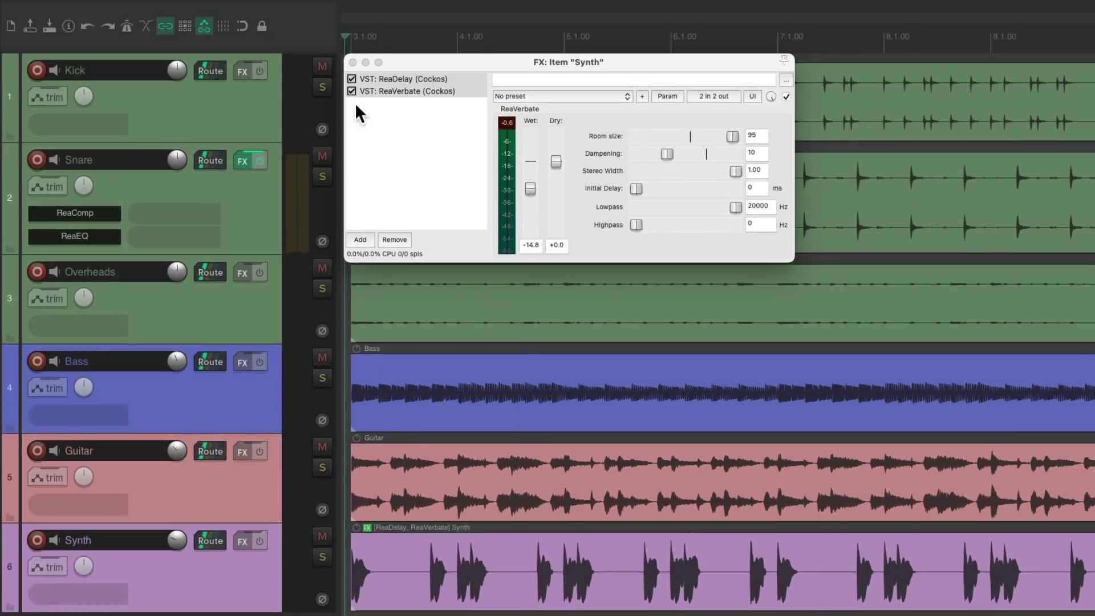
click(353, 62)
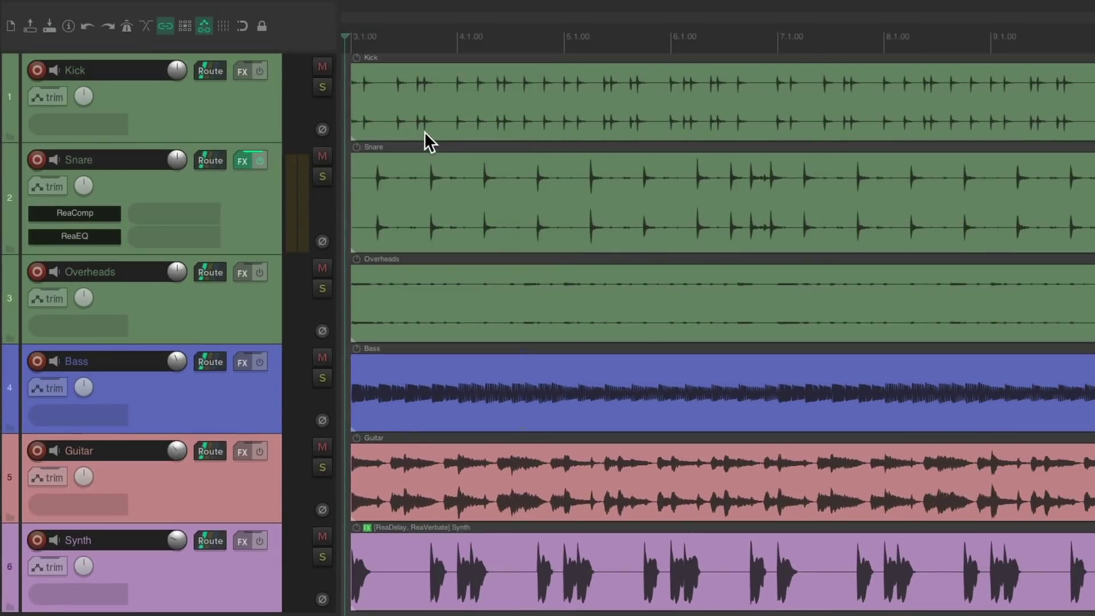
- Audition the mix, then split the Synth item at two points to isolate a short phrase
key(space)
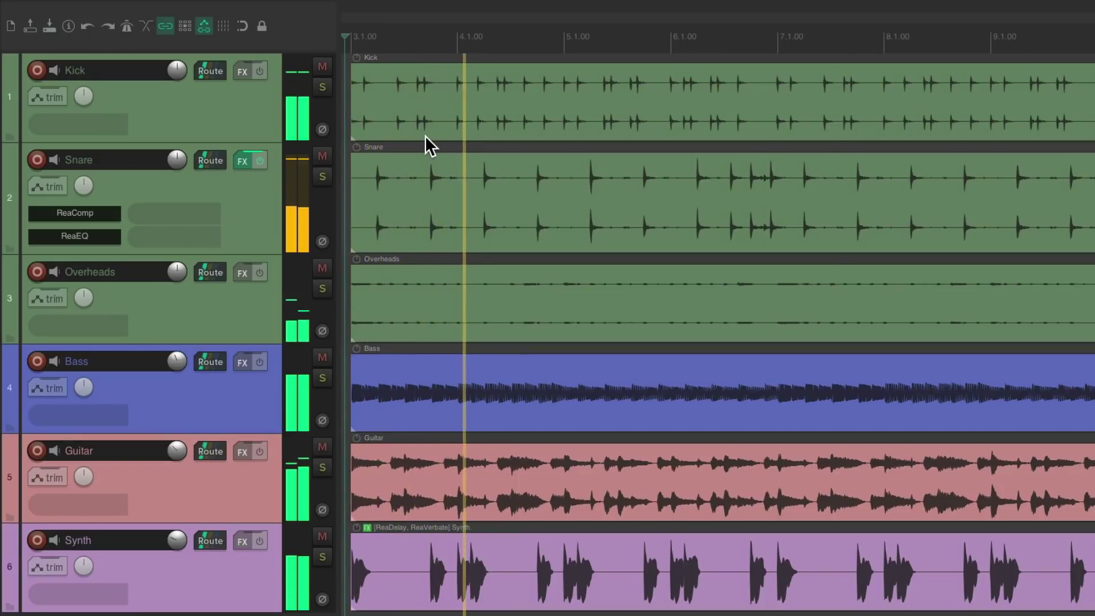
key(space)
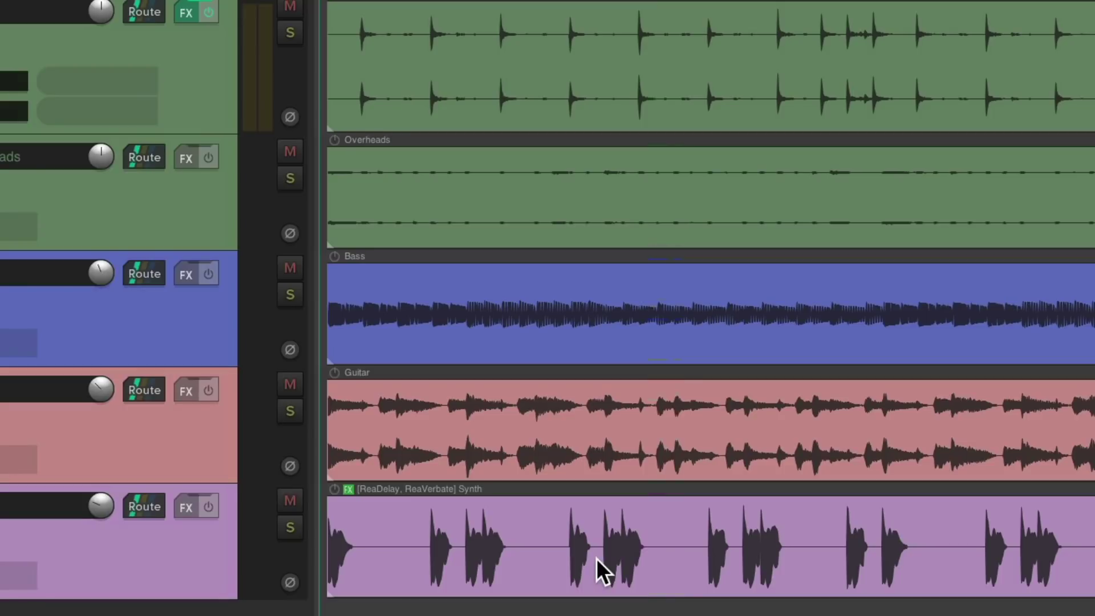
key(s)
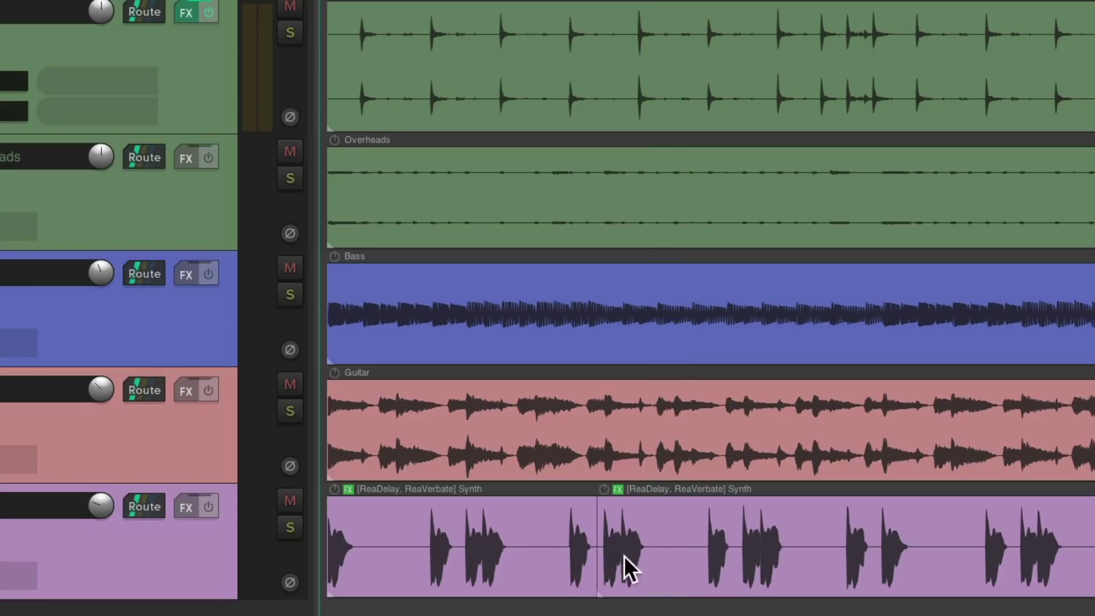
key(s)
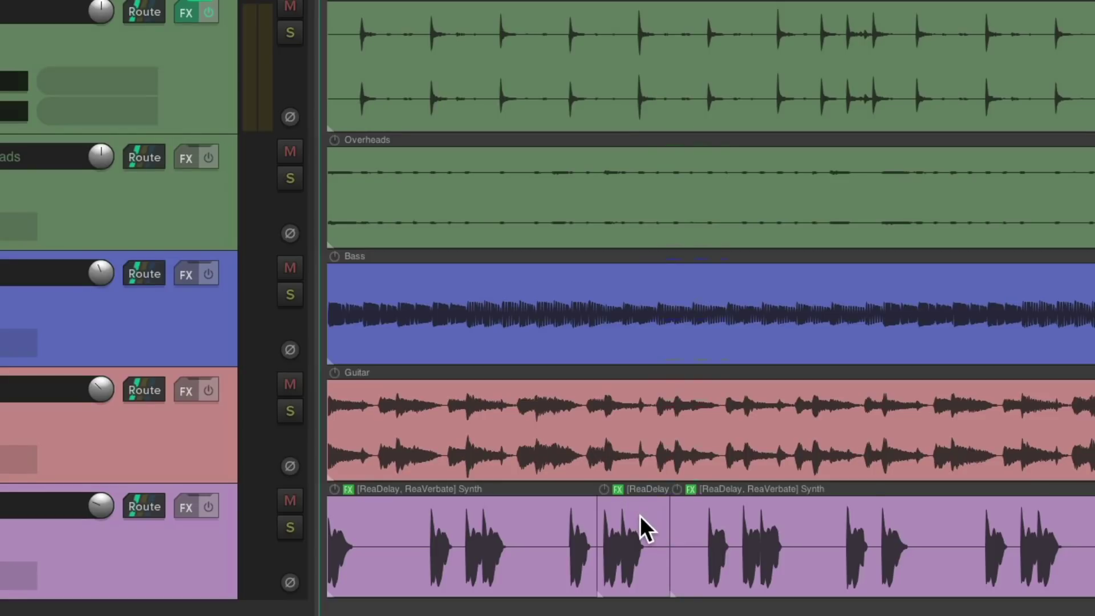
- Give the middle Synth item's ReaDelay a 2-eighth-note length, -3.7 dB feedback and -5.3 dB wet
click(618, 491)
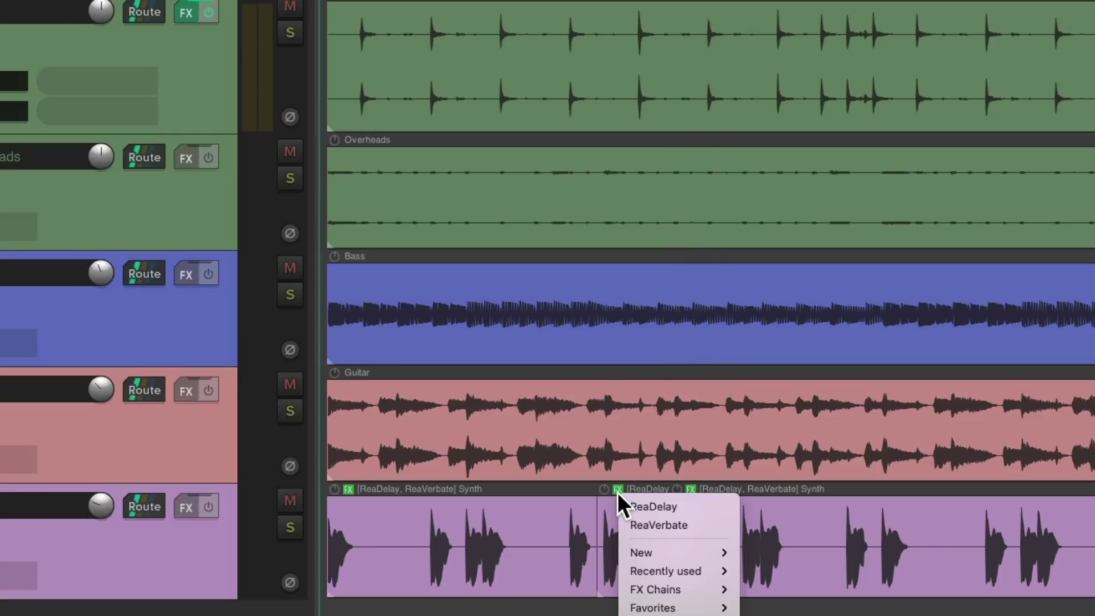
click(619, 507)
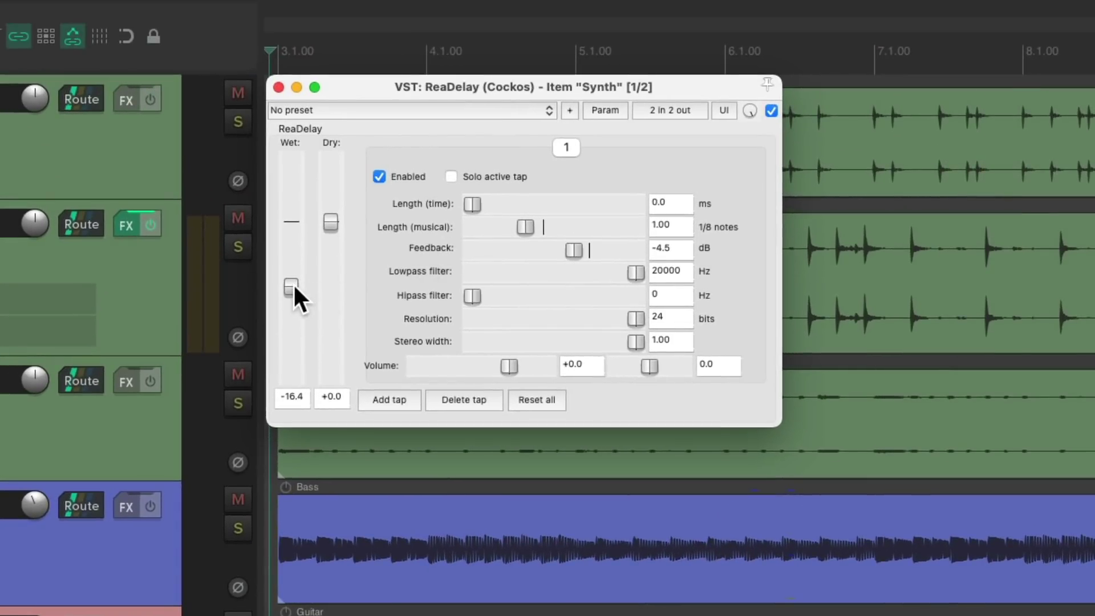
drag(295, 286, 295, 263)
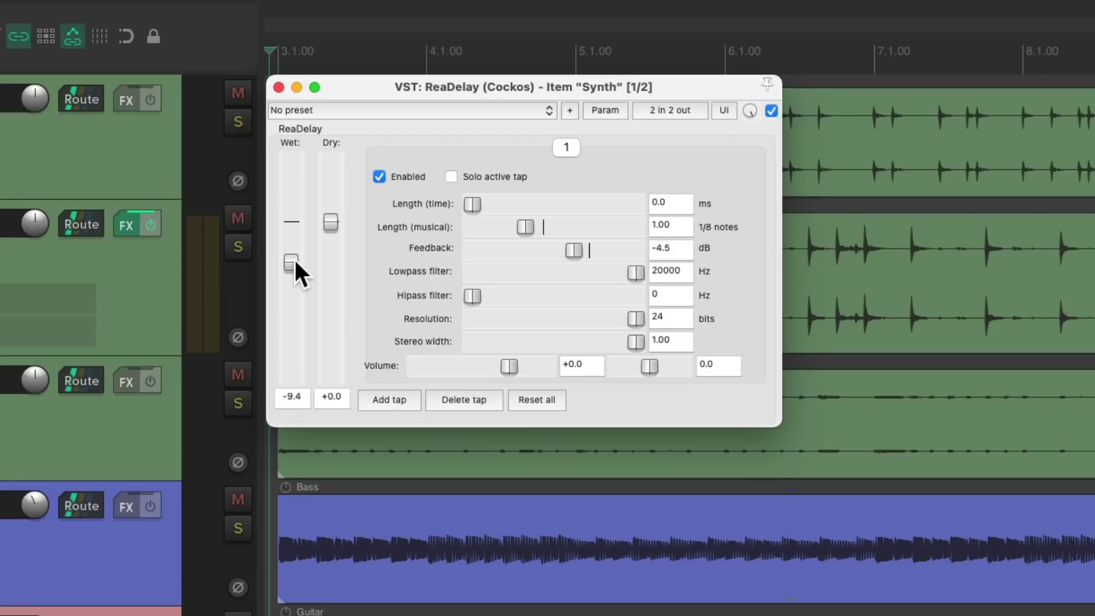
double_click(675, 224)
text(2)
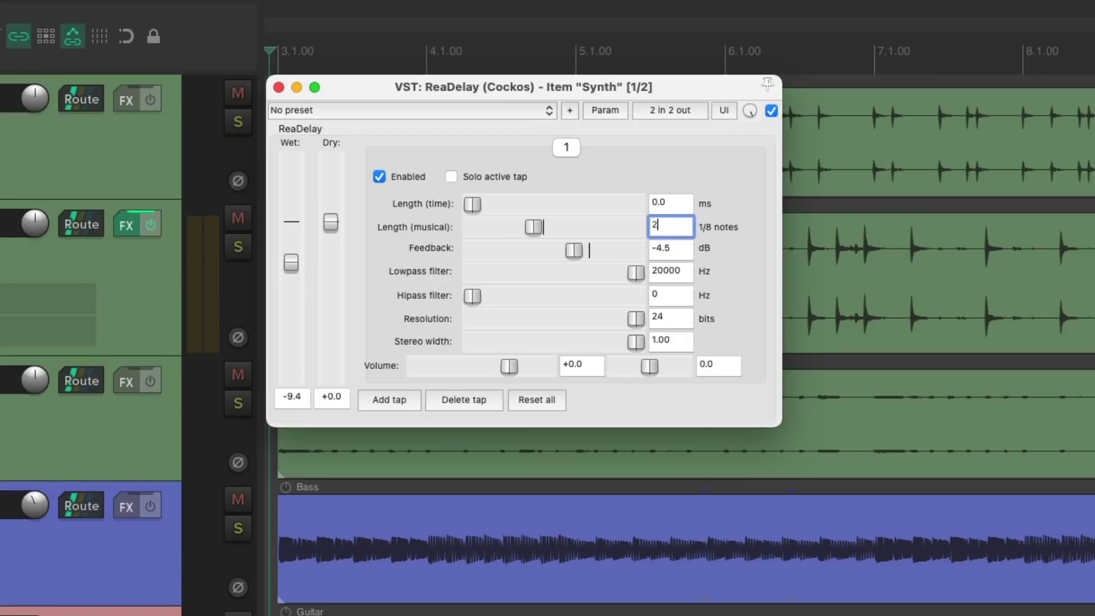
key(Return)
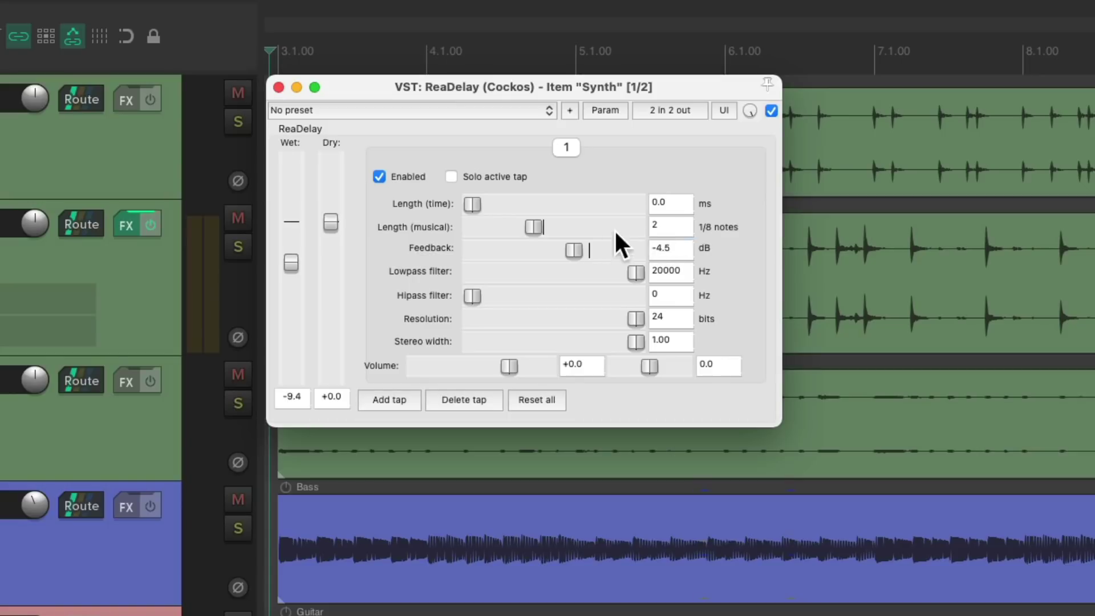
drag(571, 251, 573, 251)
drag(291, 262, 291, 258)
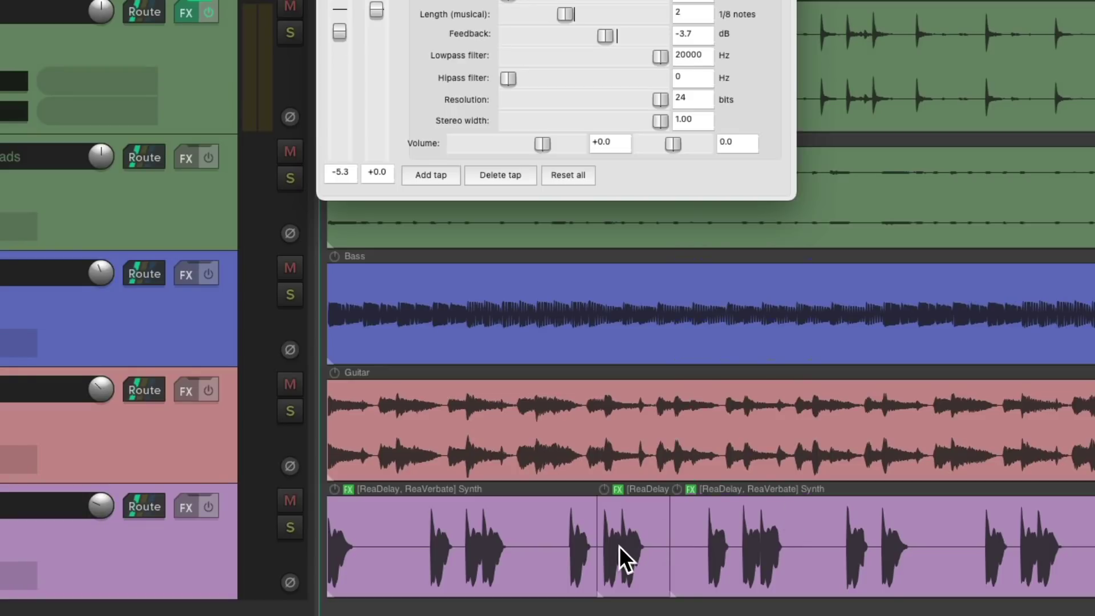
key(space)
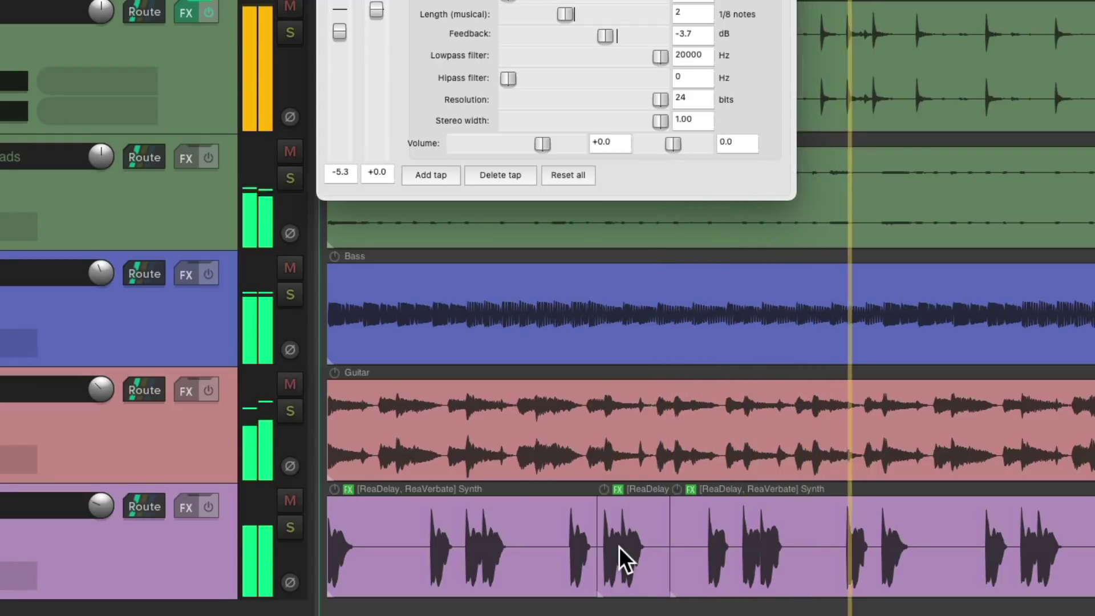
key(space)
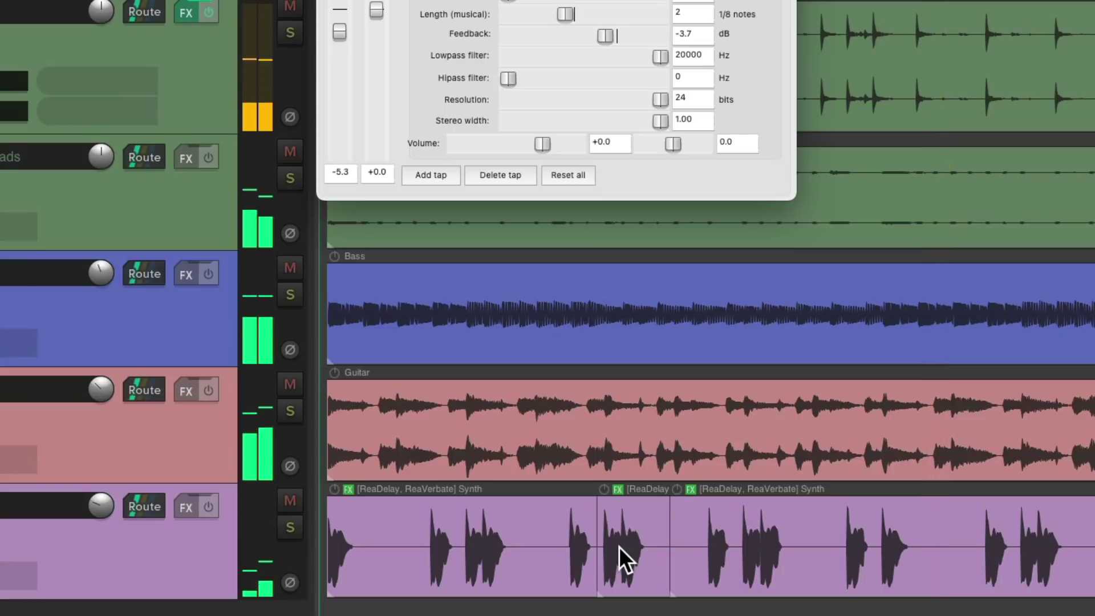